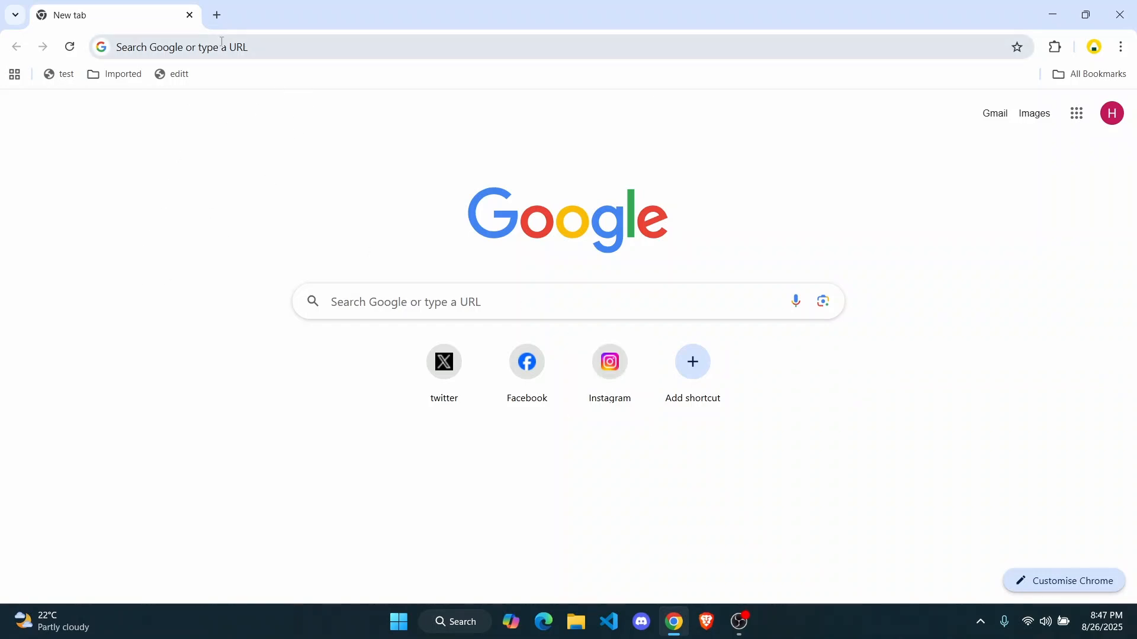
# - Open shopify.com and look over its homepage
pyautogui.click(197, 46)
pyautogui.write('s')
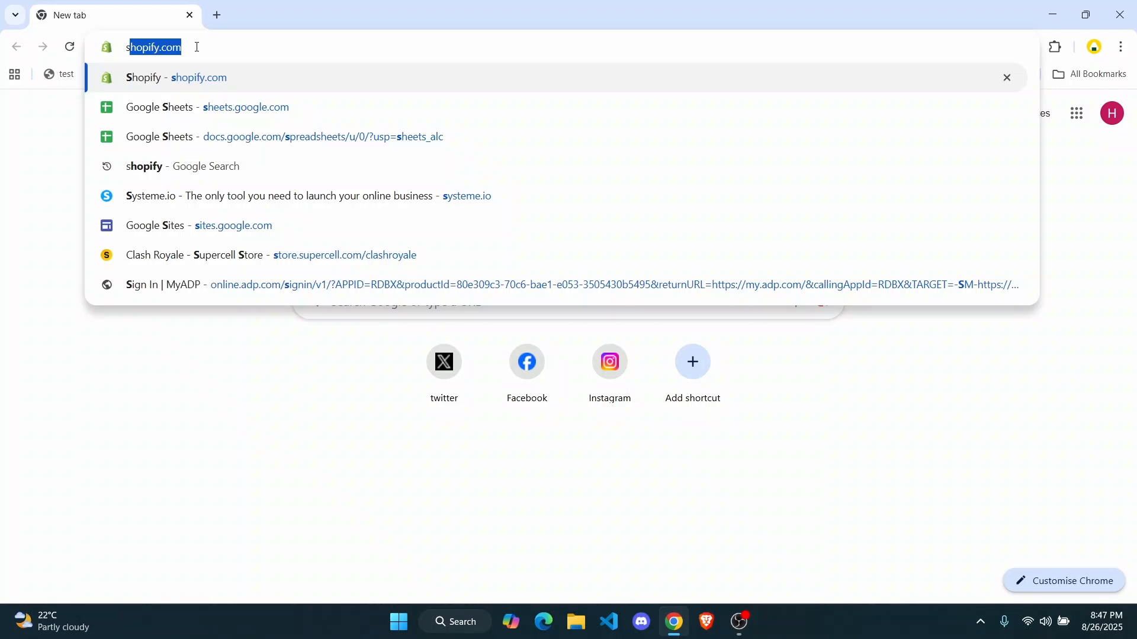
pyautogui.press('Return')
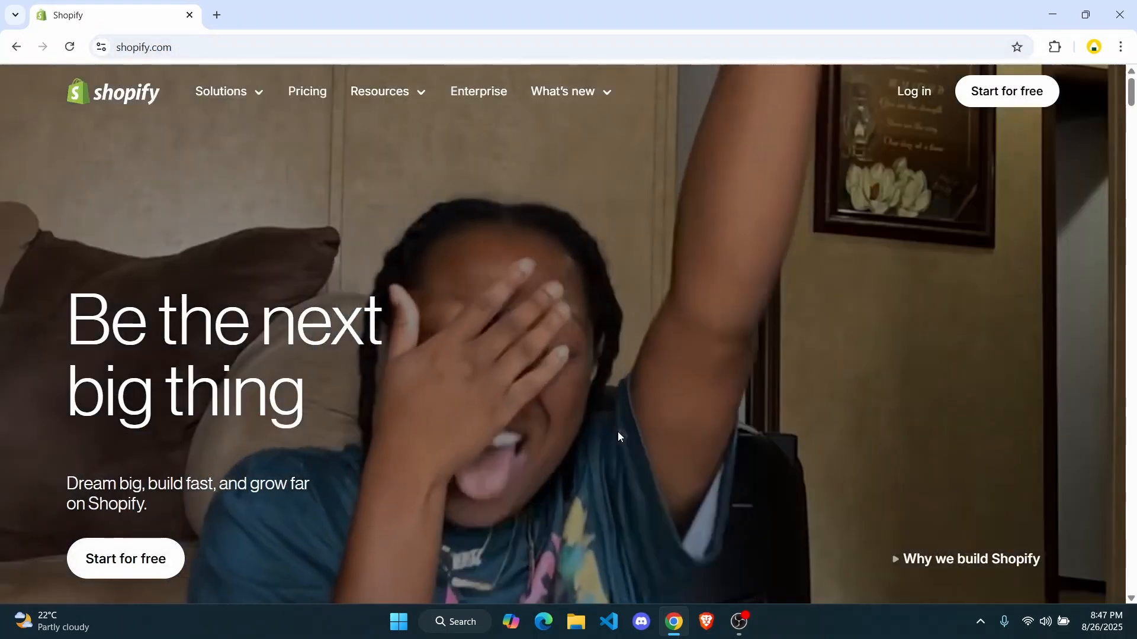
pyautogui.scroll(-10, 618, 436)
pyautogui.scroll(8, 618, 437)
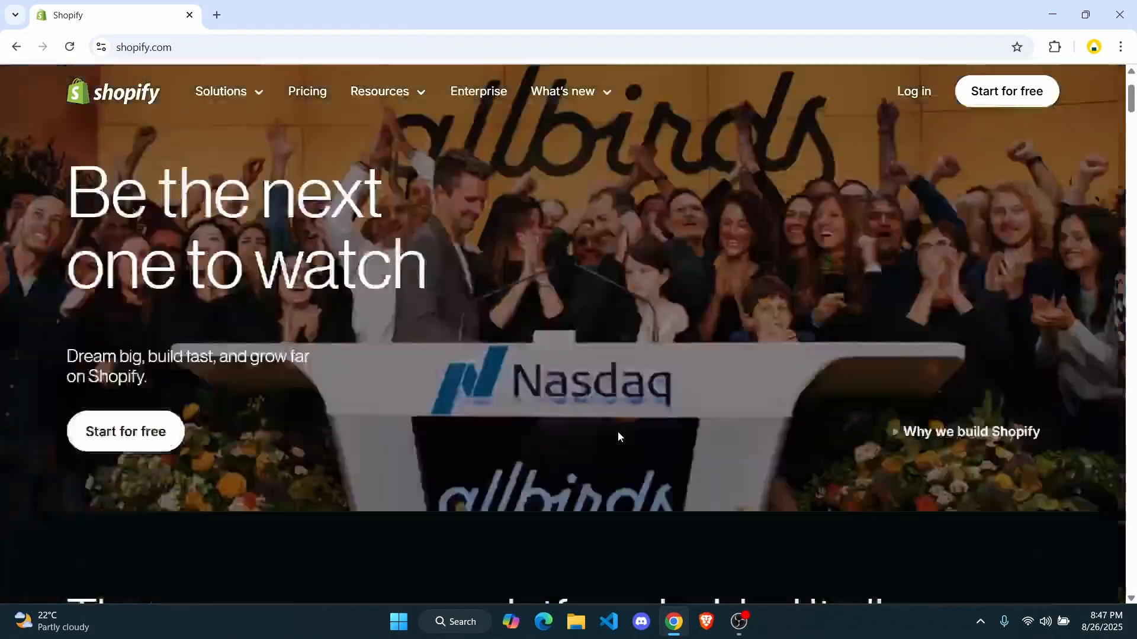
pyautogui.scroll(-12, 618, 437)
pyautogui.scroll(10, 618, 437)
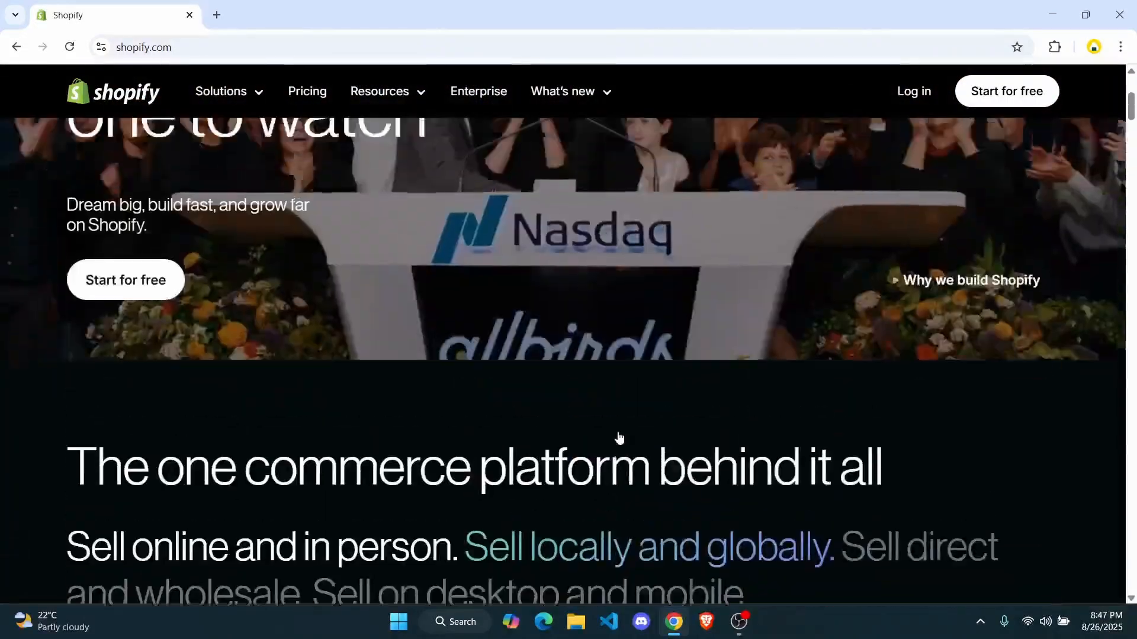
pyautogui.scroll(5, 618, 436)
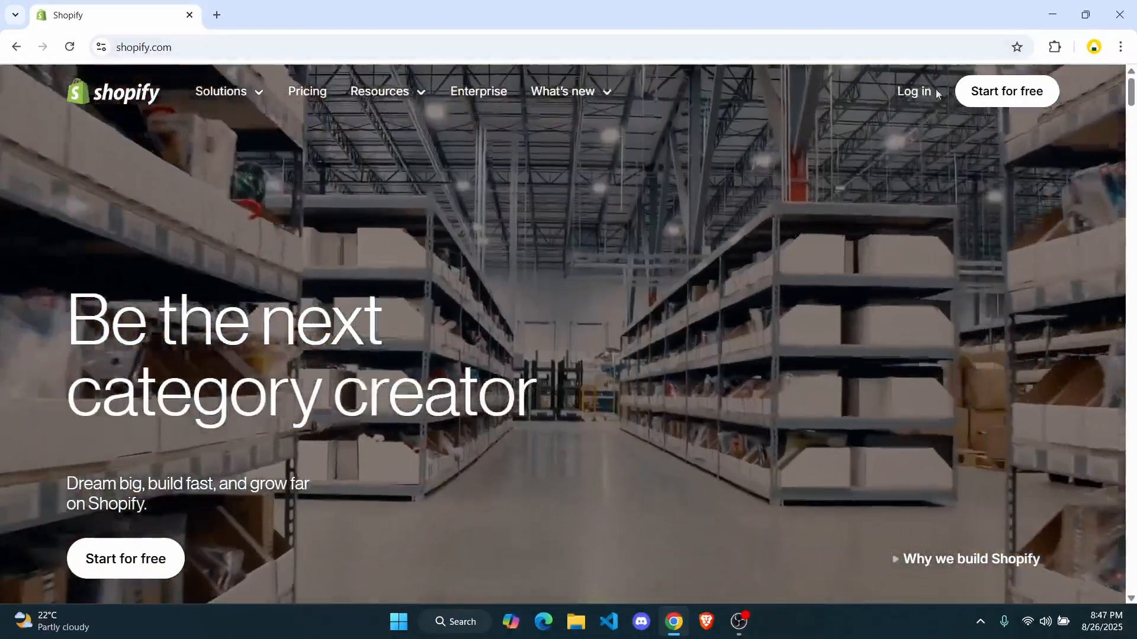
# - Start a free Shopify sign-up and register with the existing Google account
pyautogui.click(1014, 94)
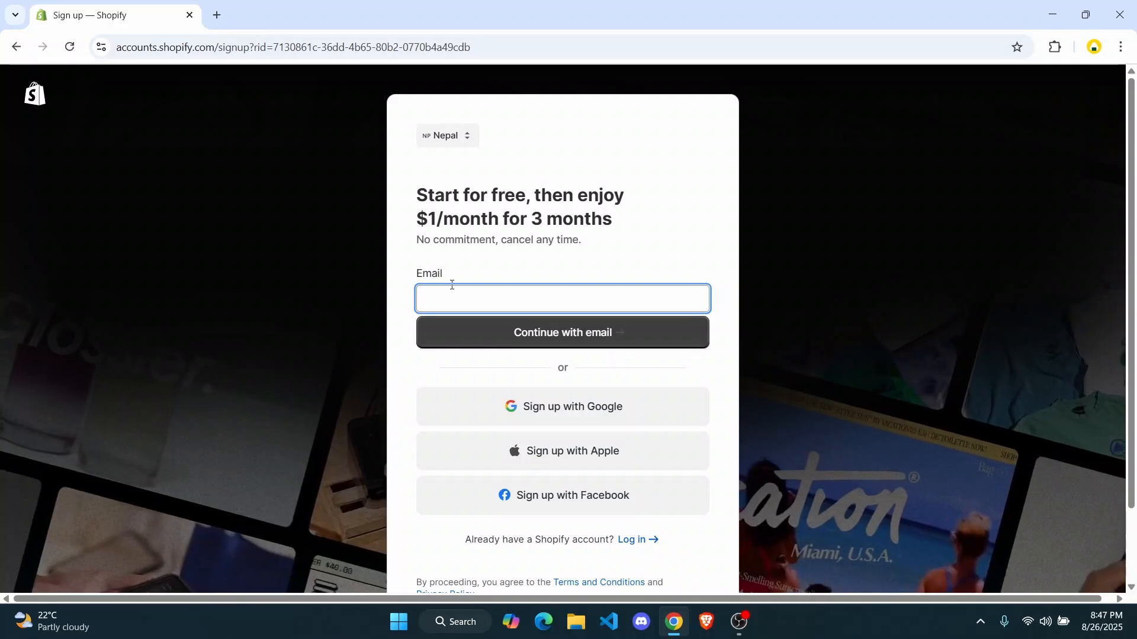
pyautogui.scroll(-1, 452, 285)
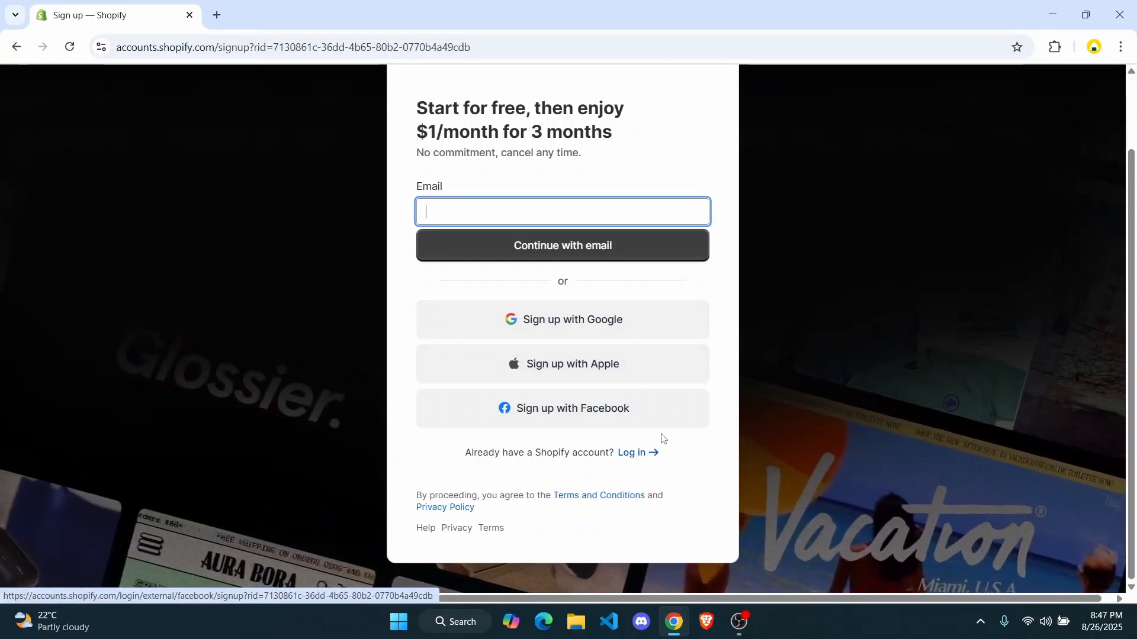
pyautogui.click(618, 331)
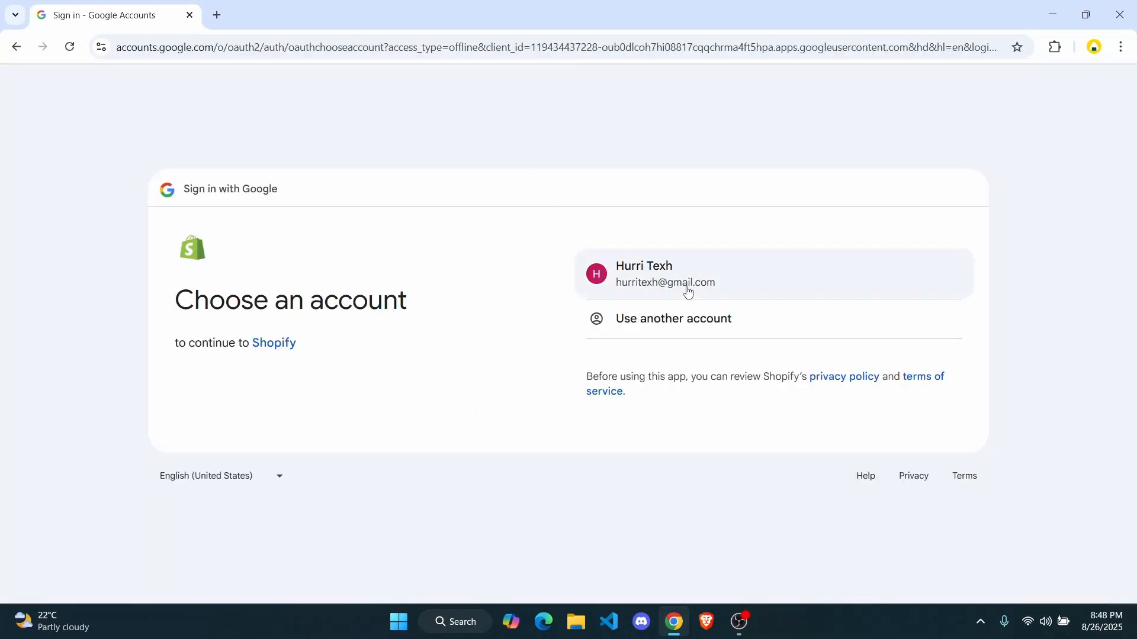
pyautogui.click(685, 287)
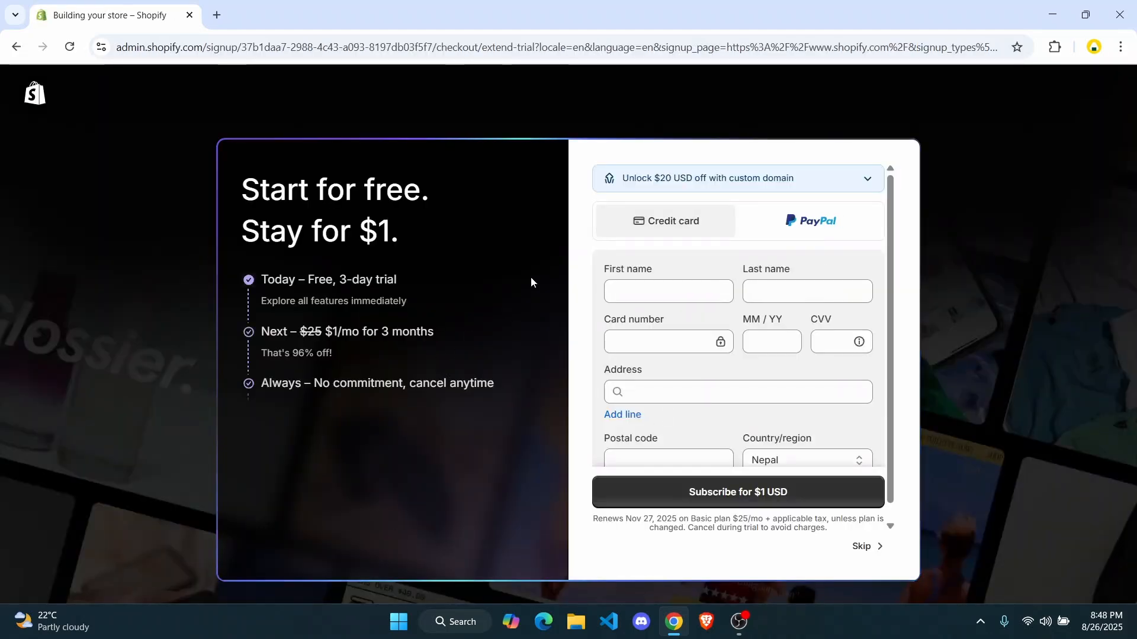
# - Review the free trial and $1 offer terms alongside the credit card payment form
pyautogui.scroll(-1, 681, 350)
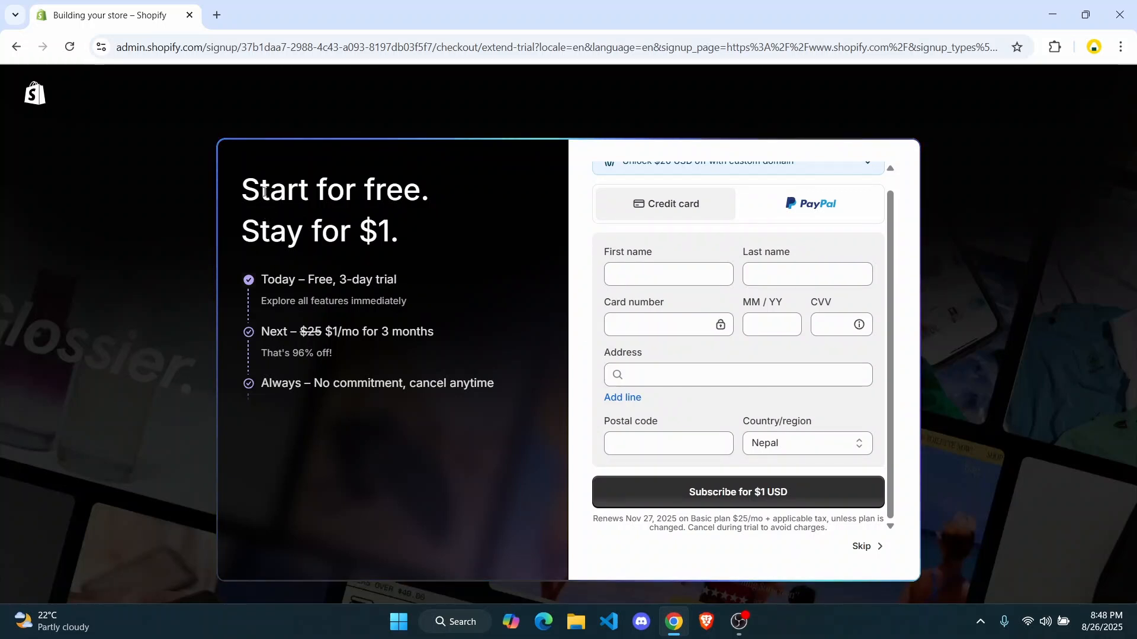
pyautogui.moveTo(242, 185); pyautogui.dragTo(414, 191)
pyautogui.moveTo(399, 228); pyautogui.dragTo(210, 231)
pyautogui.moveTo(267, 280); pyautogui.dragTo(434, 268)
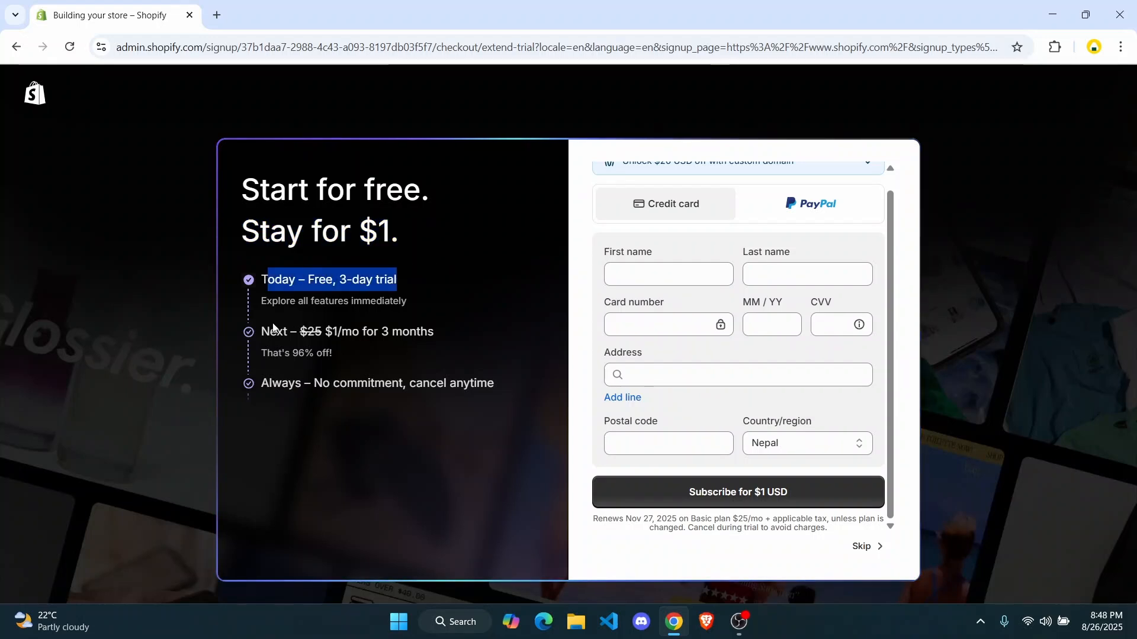
pyautogui.moveTo(264, 331); pyautogui.dragTo(428, 326)
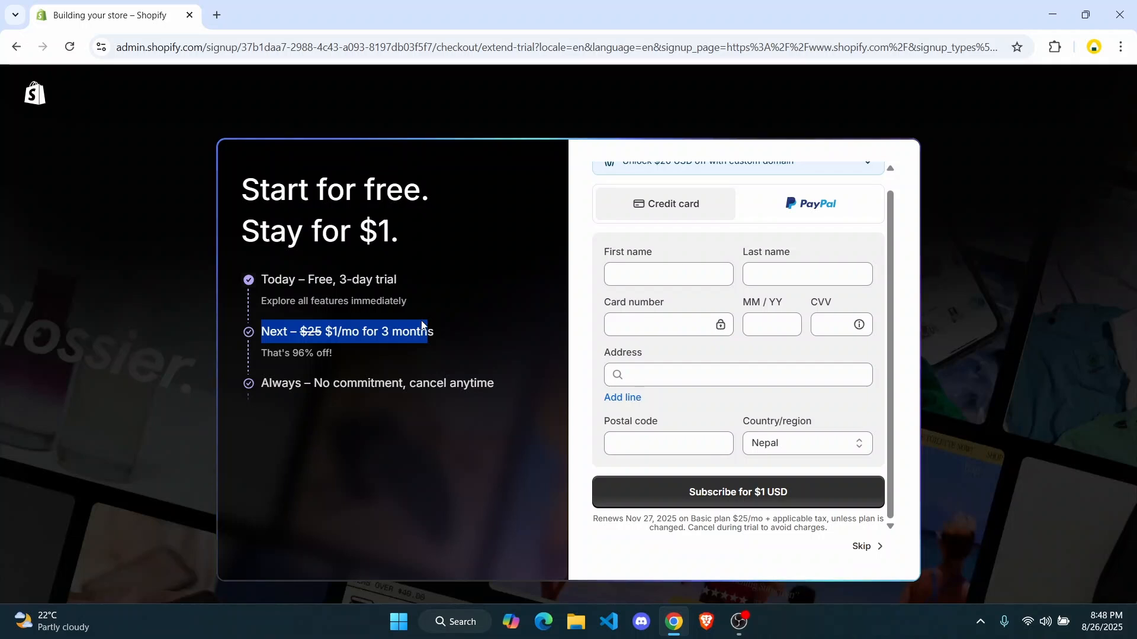
pyautogui.click(442, 327)
pyautogui.moveTo(442, 329); pyautogui.dragTo(299, 331)
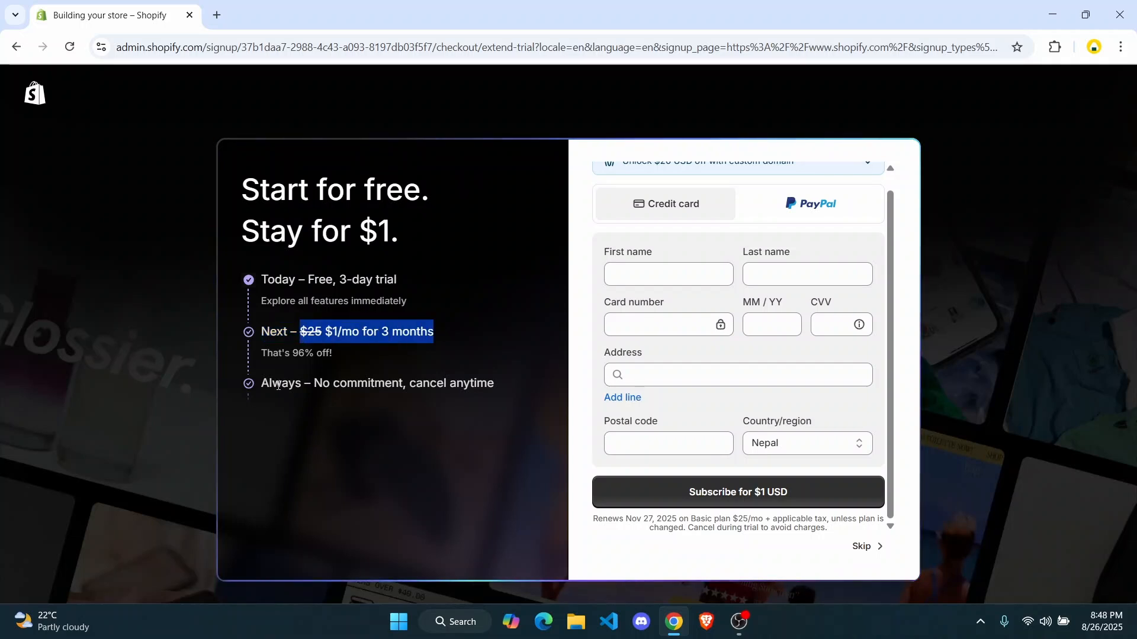
pyautogui.click(319, 378)
pyautogui.moveTo(281, 383); pyautogui.dragTo(494, 383)
pyautogui.click(505, 371)
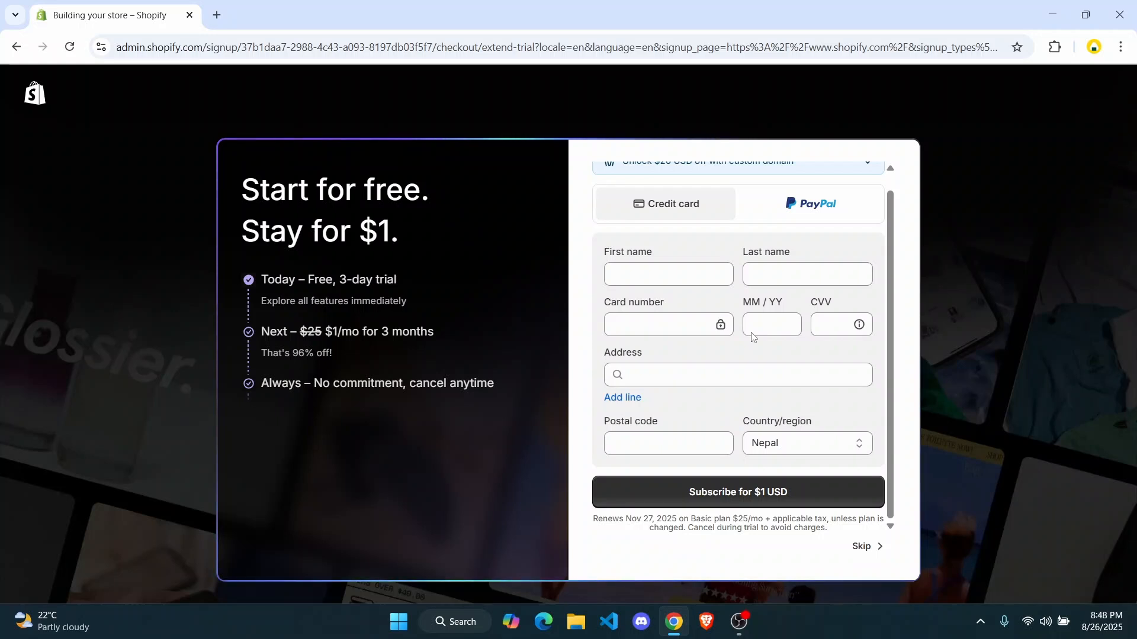
pyautogui.scroll(1, 717, 214)
pyautogui.scroll(-1, 719, 214)
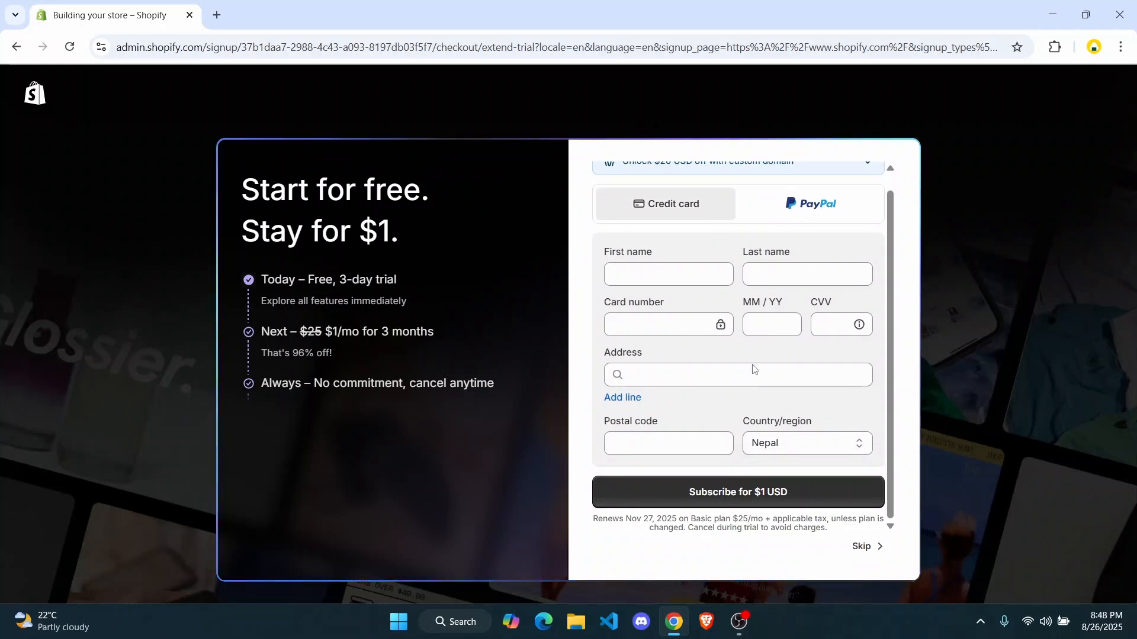
# - Skip the payment form and choose An online store, Social media and Online marketplaces as the places to sell
pyautogui.click(868, 547)
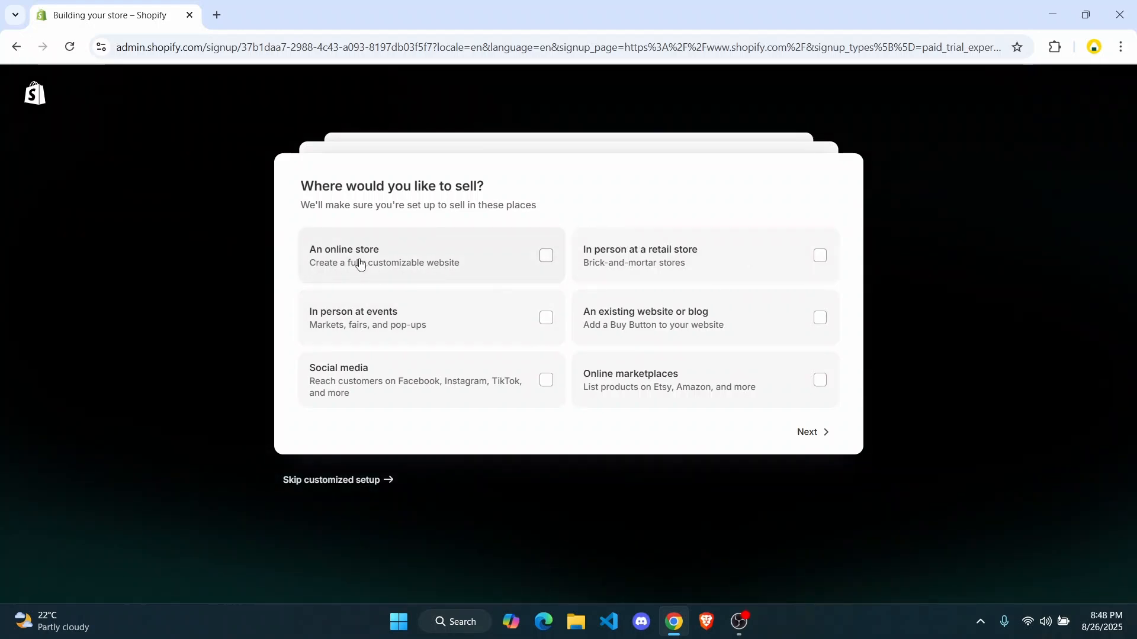
pyautogui.click(546, 265)
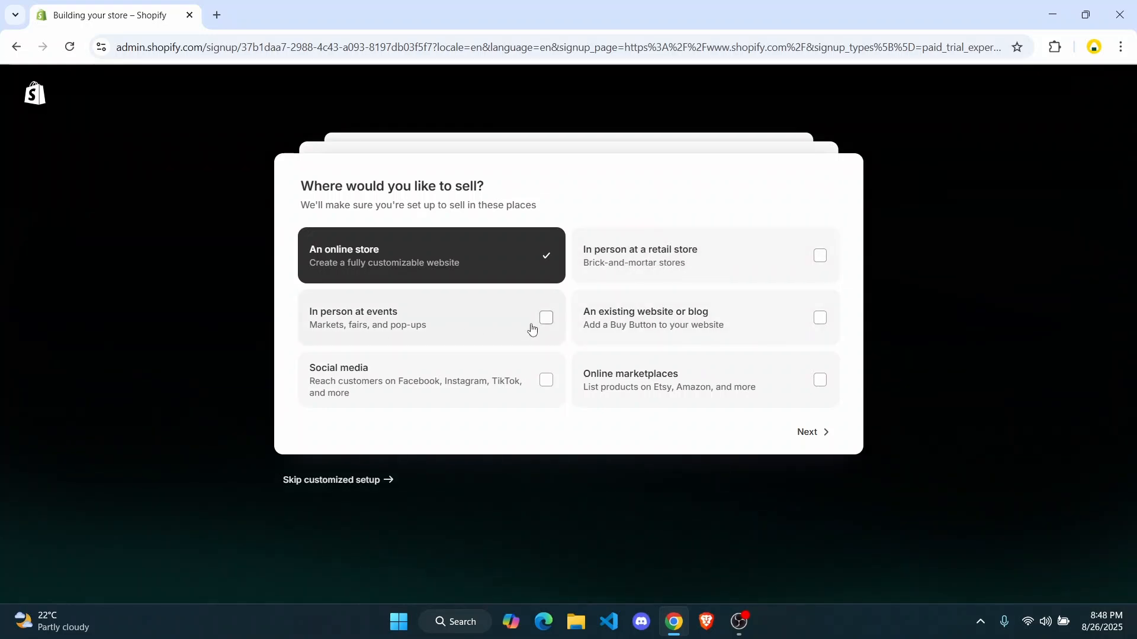
pyautogui.click(554, 385)
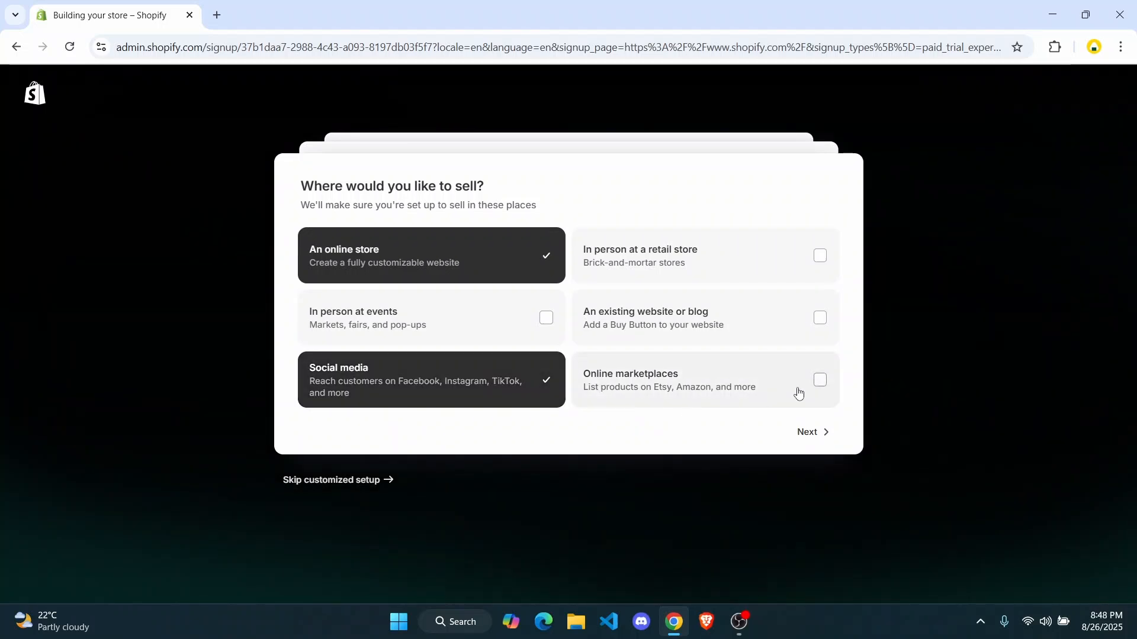
pyautogui.click(833, 399)
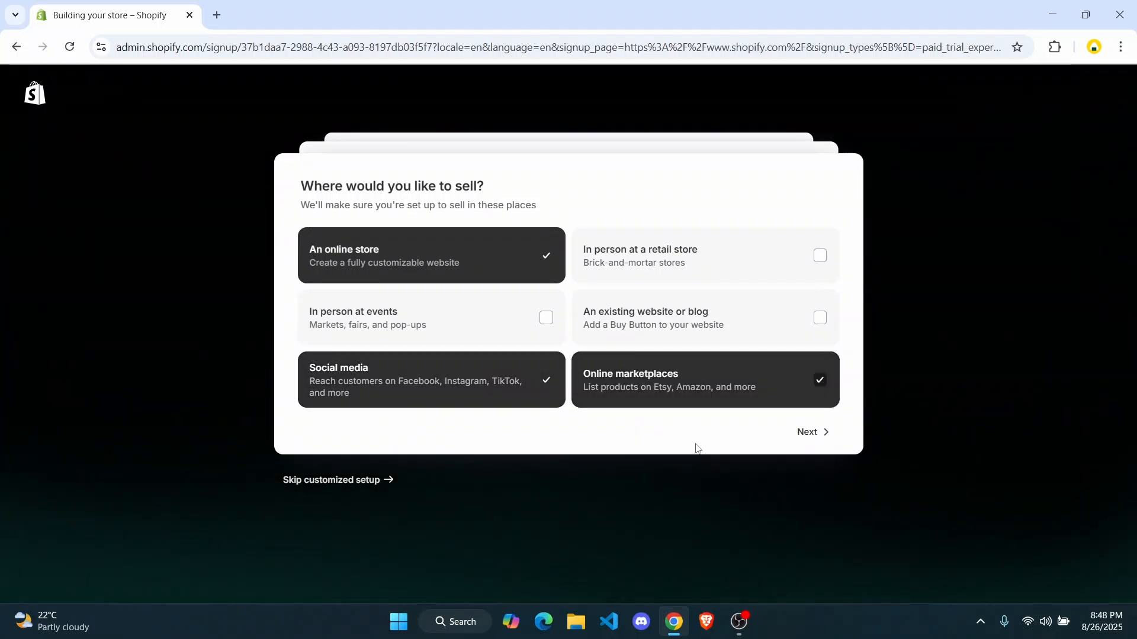
pyautogui.click(811, 434)
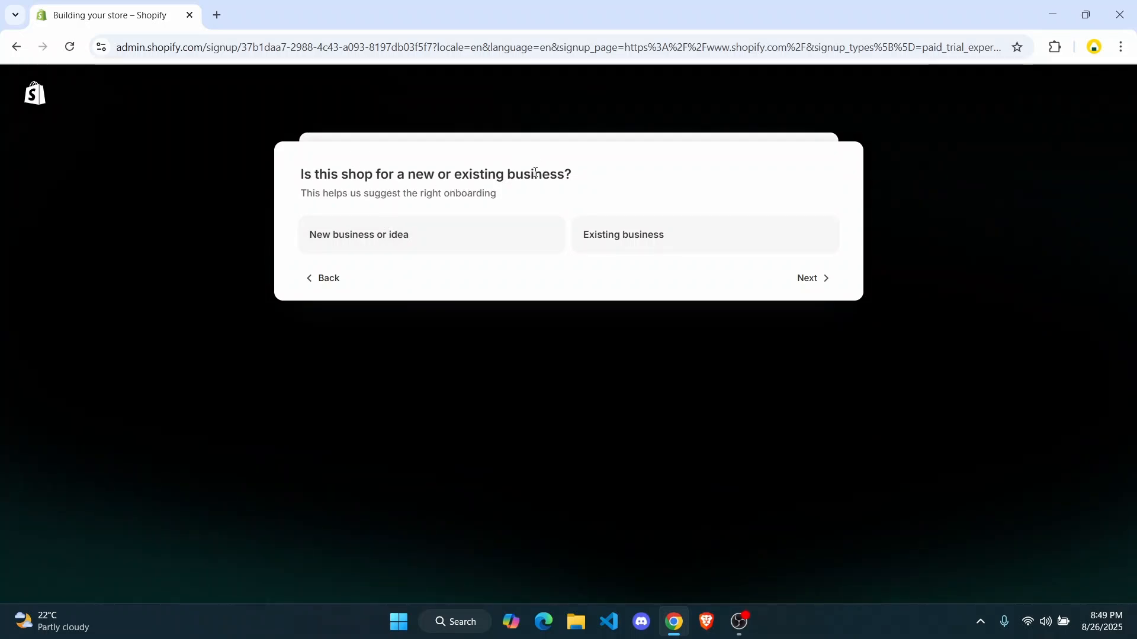
# - Declare the shop as an Existing business and set the business size to Small
pyautogui.click(701, 254)
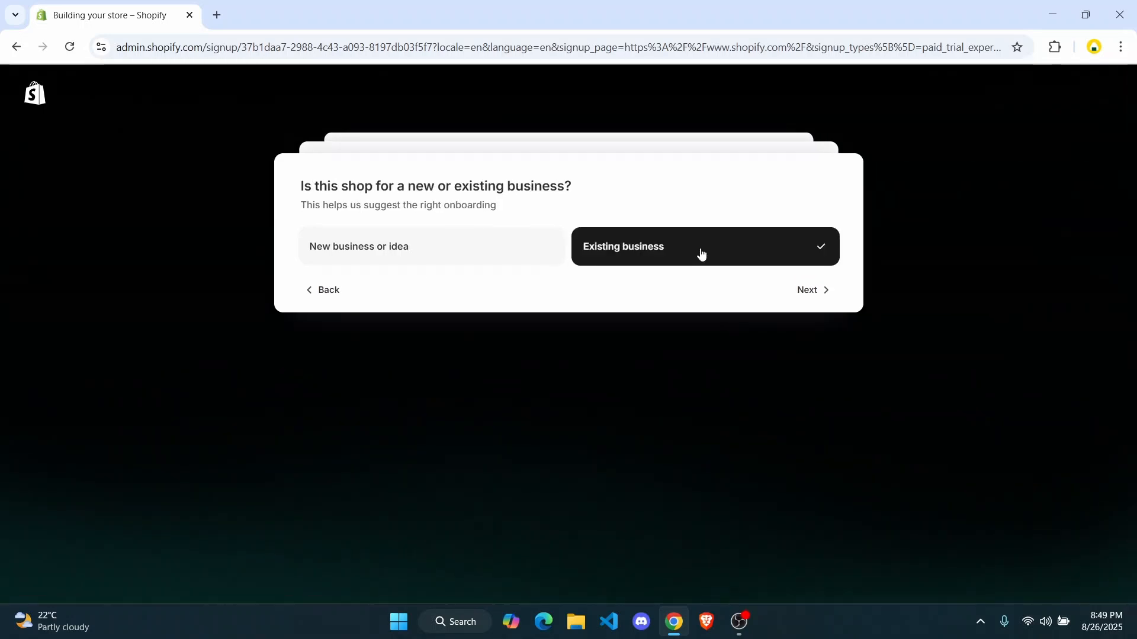
pyautogui.click(823, 294)
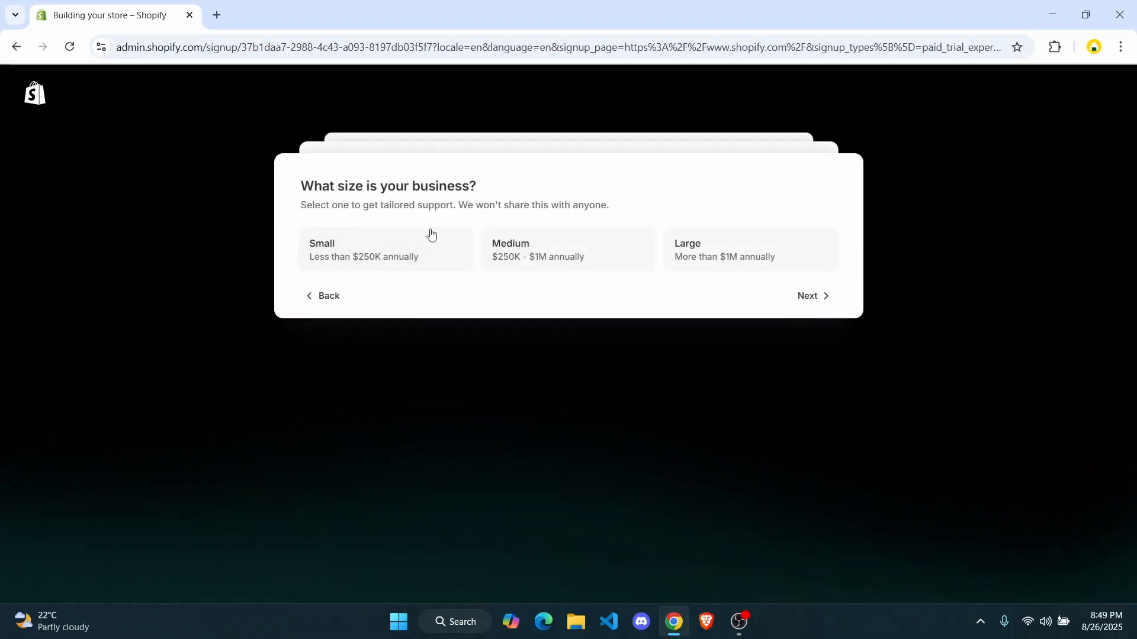
pyautogui.click(388, 252)
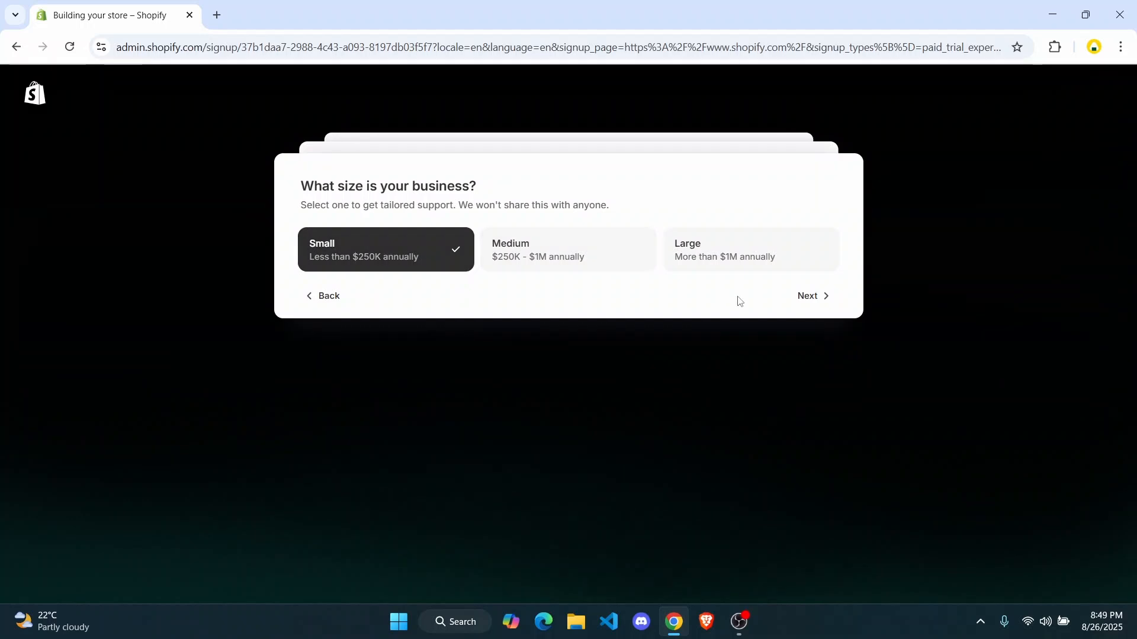
pyautogui.click(828, 301)
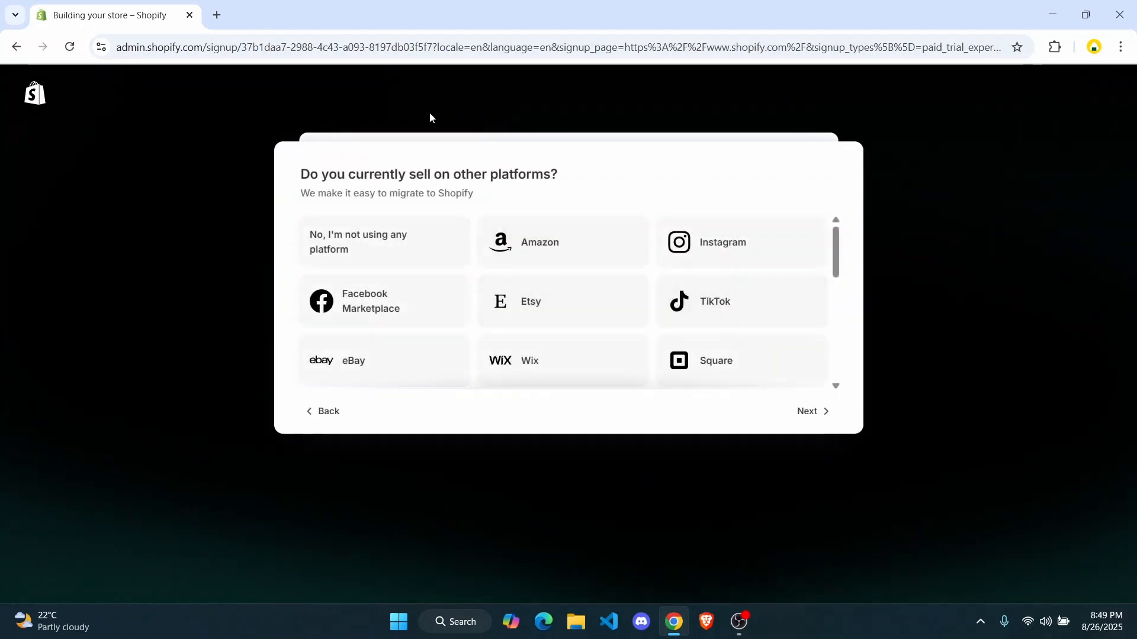
# - Pass the question about other selling platforms without a selection and answer the product plan question with I'll decide later
pyautogui.moveTo(382, 174); pyautogui.dragTo(604, 175)
pyautogui.click(603, 174)
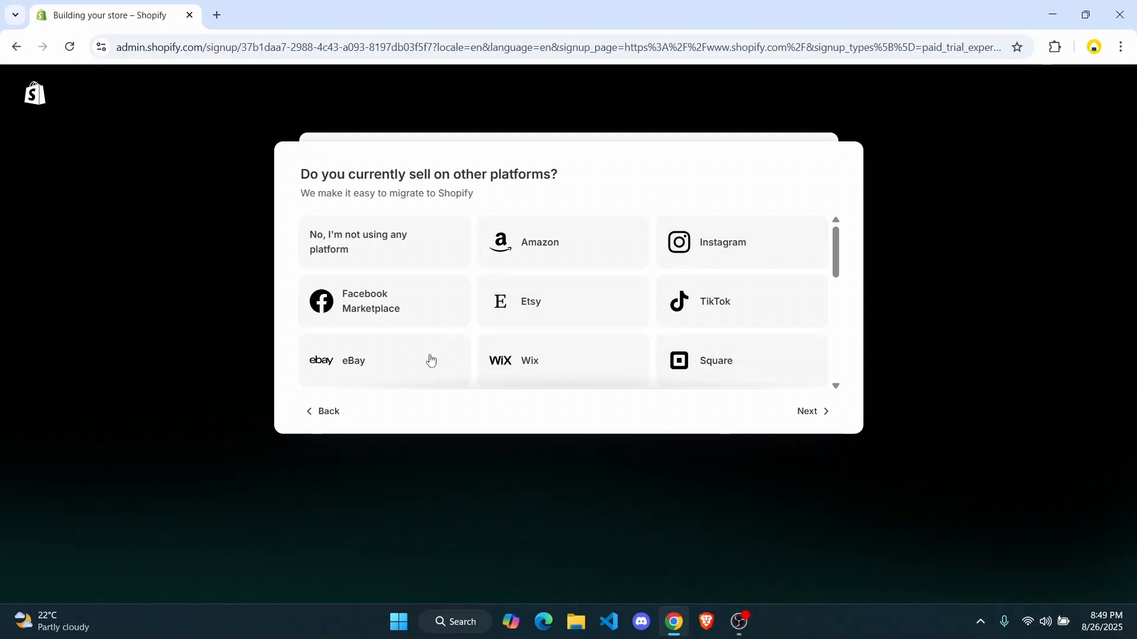
pyautogui.scroll(-3, 570, 342)
pyautogui.scroll(3, 569, 337)
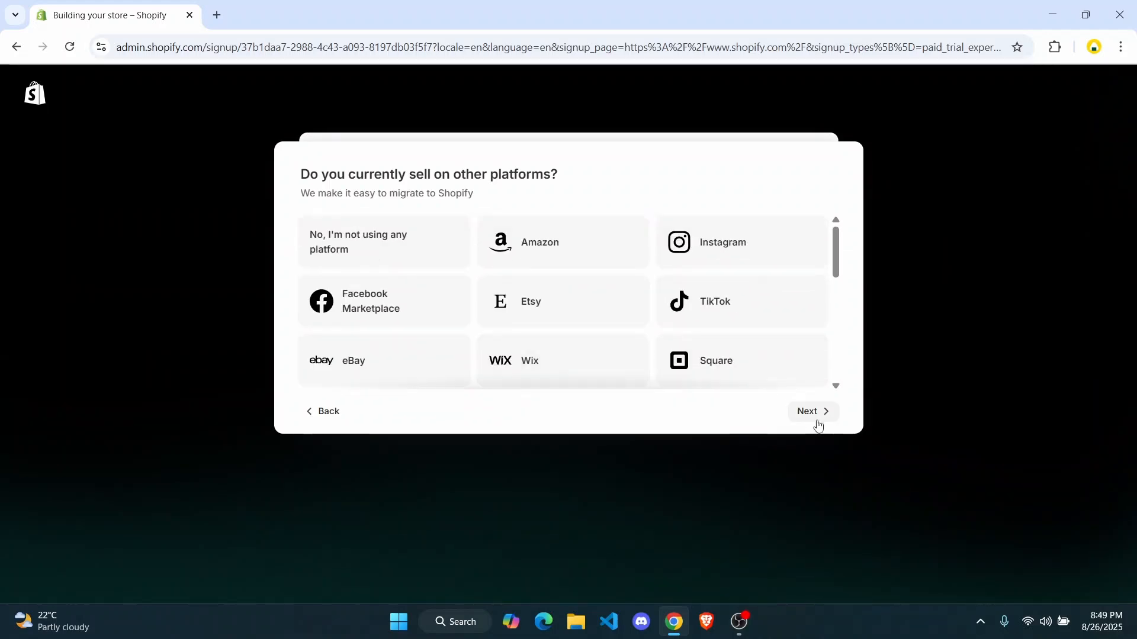
pyautogui.click(817, 419)
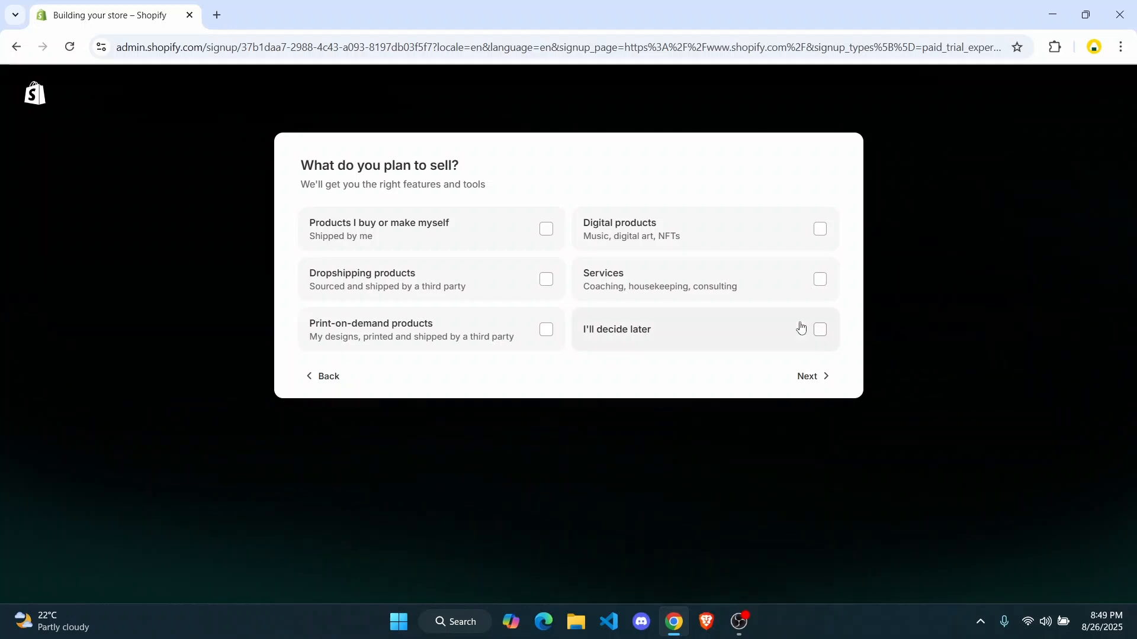
pyautogui.click(835, 332)
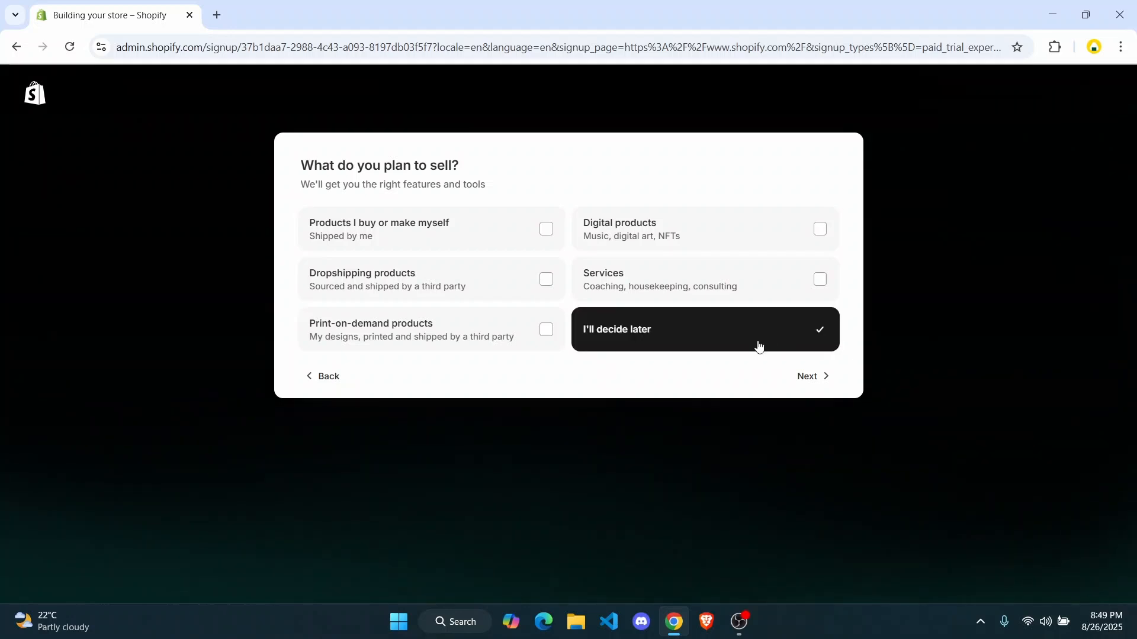
pyautogui.click(811, 377)
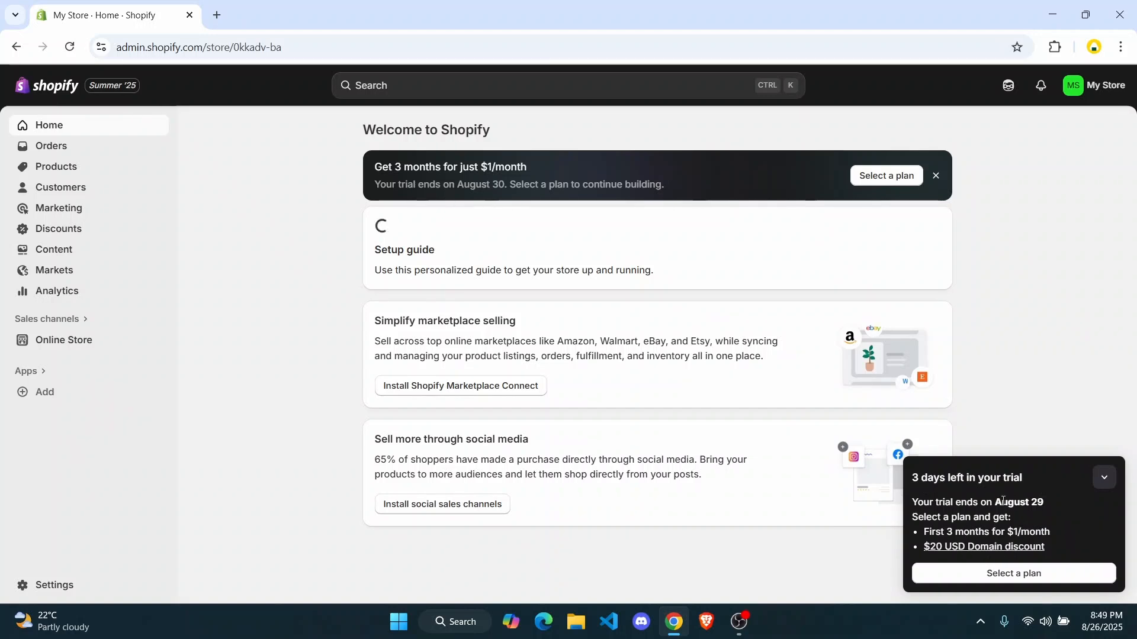
# - Examine the subscription plans and the Basic plan's introductory pricing, then return to the store's home page
pyautogui.click(1080, 506)
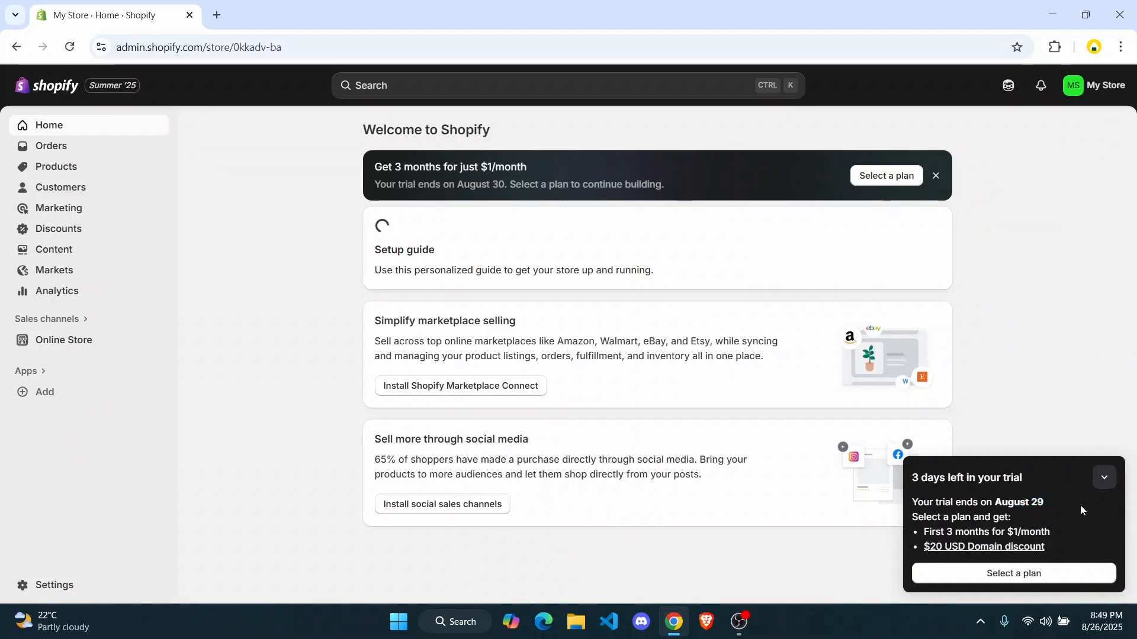
pyautogui.click(1010, 574)
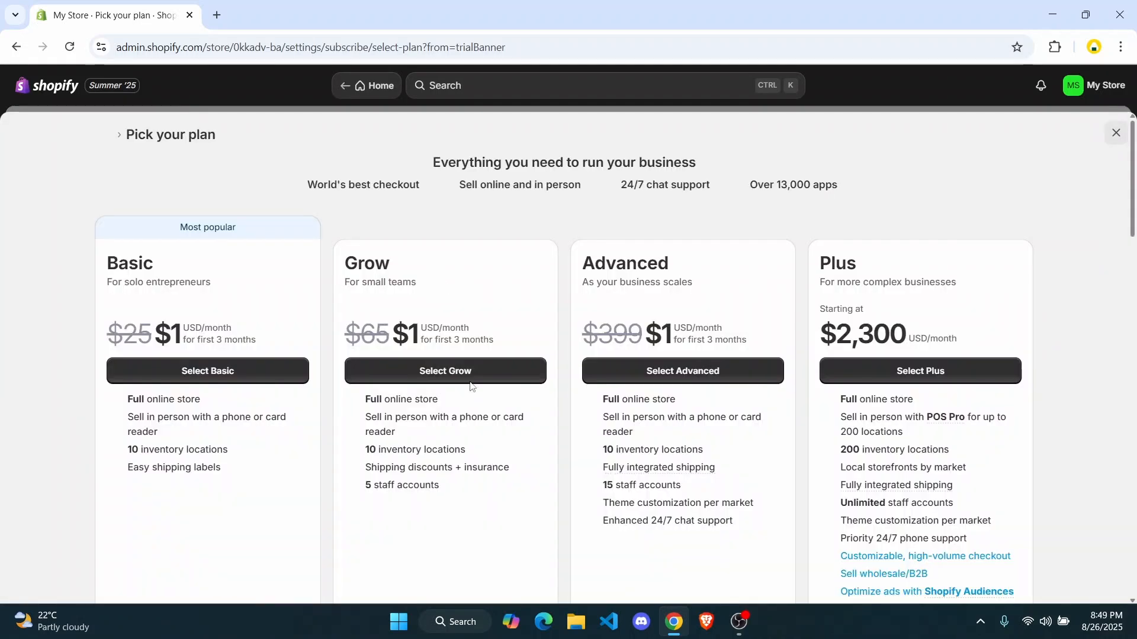
pyautogui.scroll(-1, 517, 373)
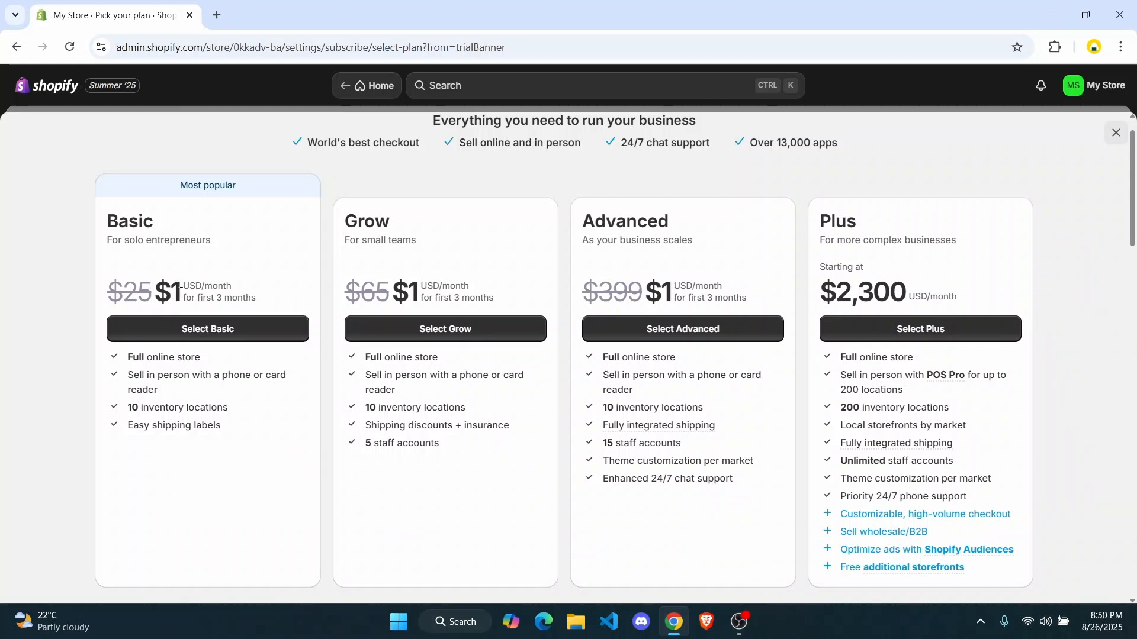
pyautogui.moveTo(182, 296); pyautogui.dragTo(144, 296)
pyautogui.click(230, 297)
pyautogui.click(273, 301)
pyautogui.hotkey('alt', 'Left')
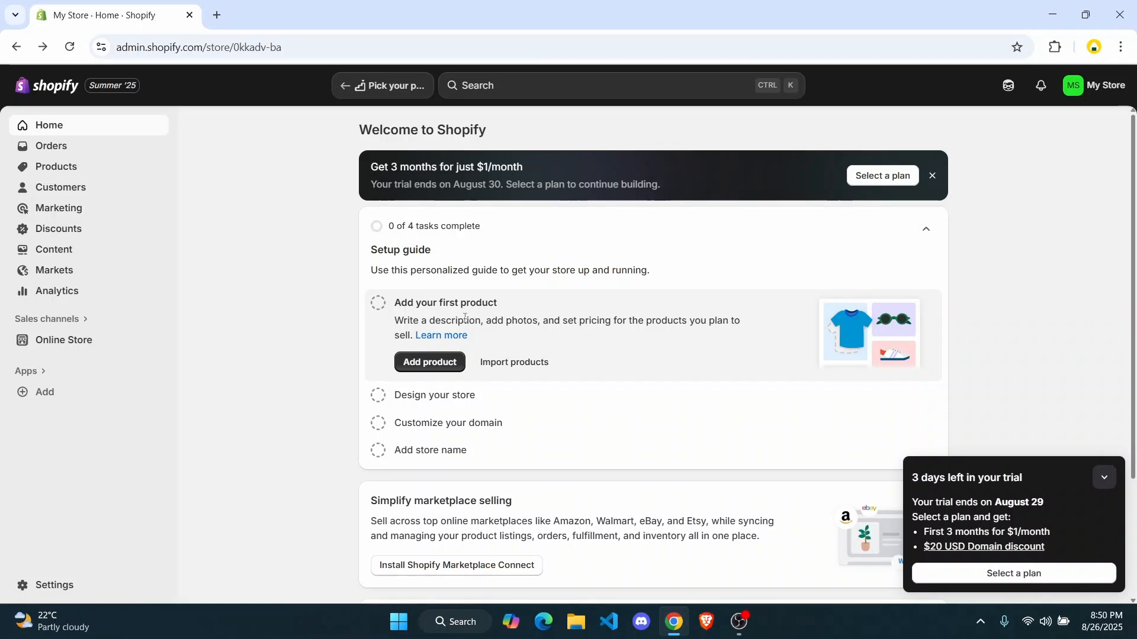
# - Start adding the first product, titled "t shirt", and enter "as;ldkjfalsdjf" as its placeholder description
pyautogui.click(430, 368)
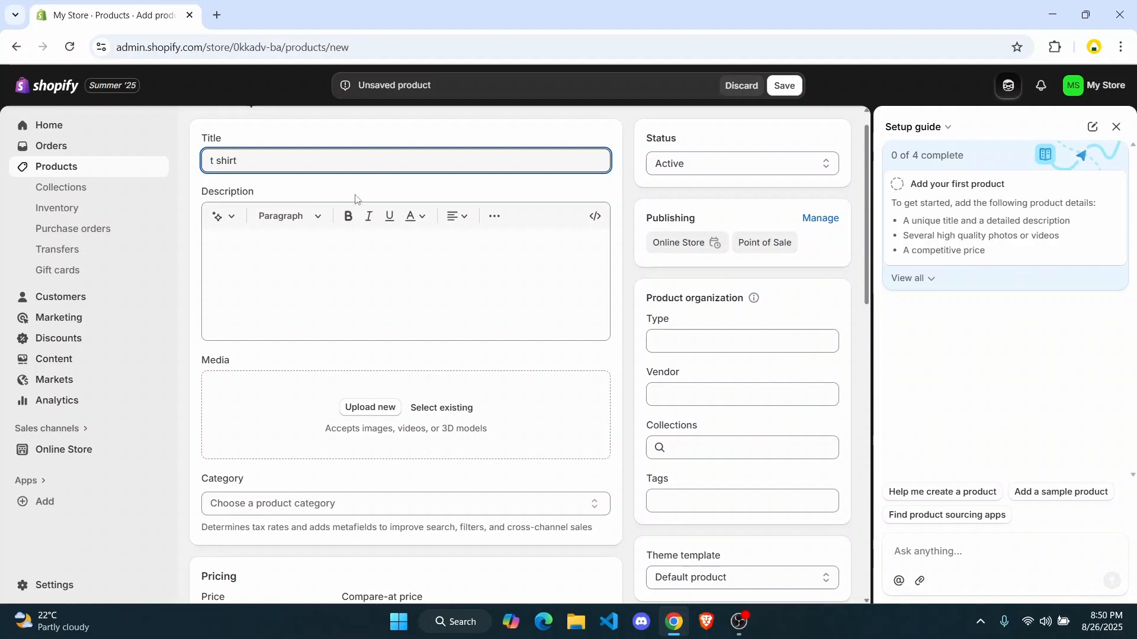
pyautogui.click(322, 238)
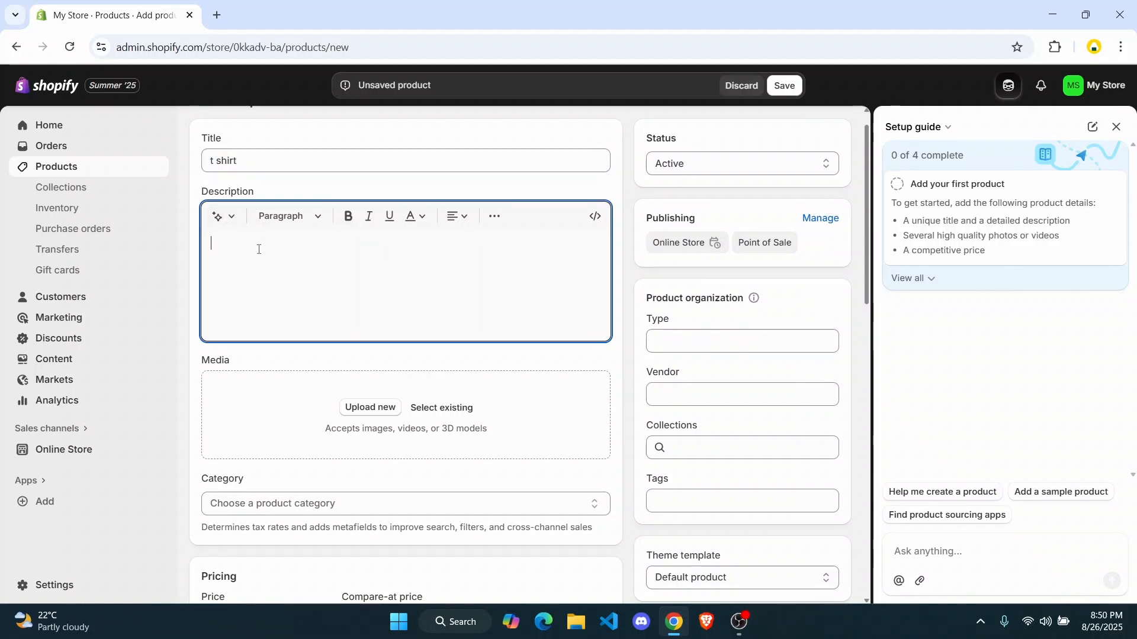
pyautogui.write('as;ldkjfalsdjf')
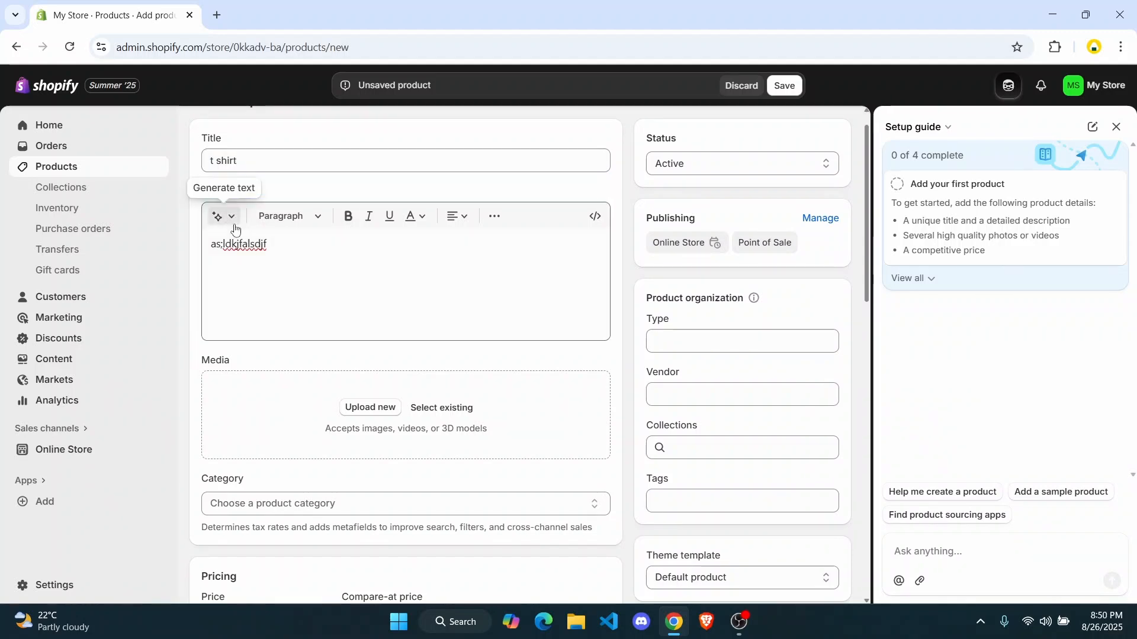
# - Generate a product description in the Expert tone from the keywords "organic cotton tshirt" and keep the generated text
pyautogui.click(221, 218)
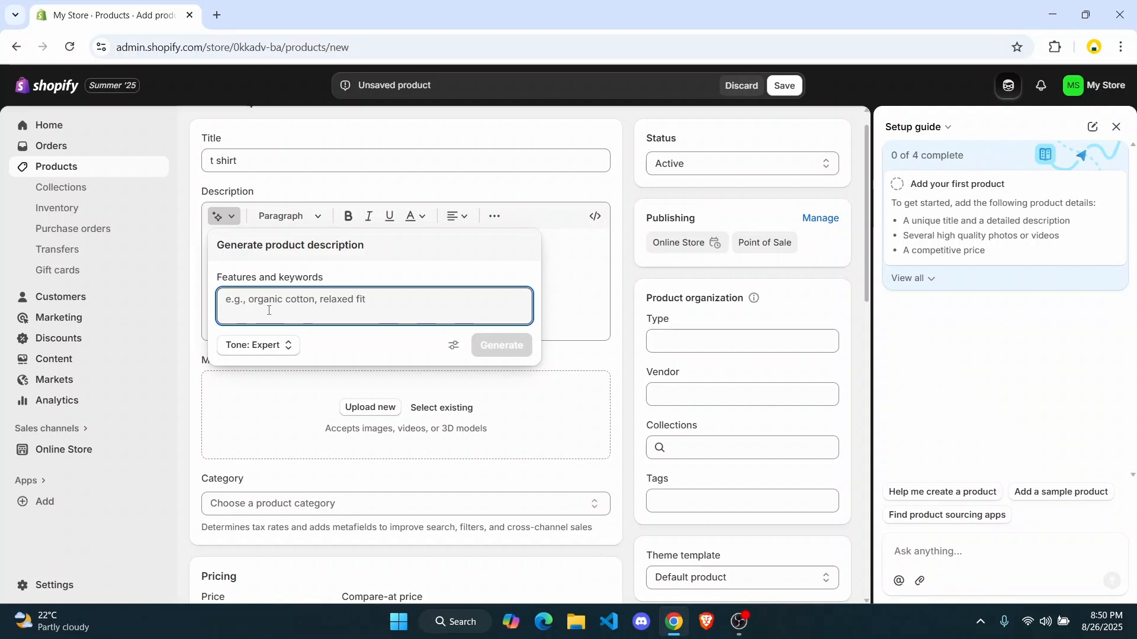
pyautogui.write('organic cotte')
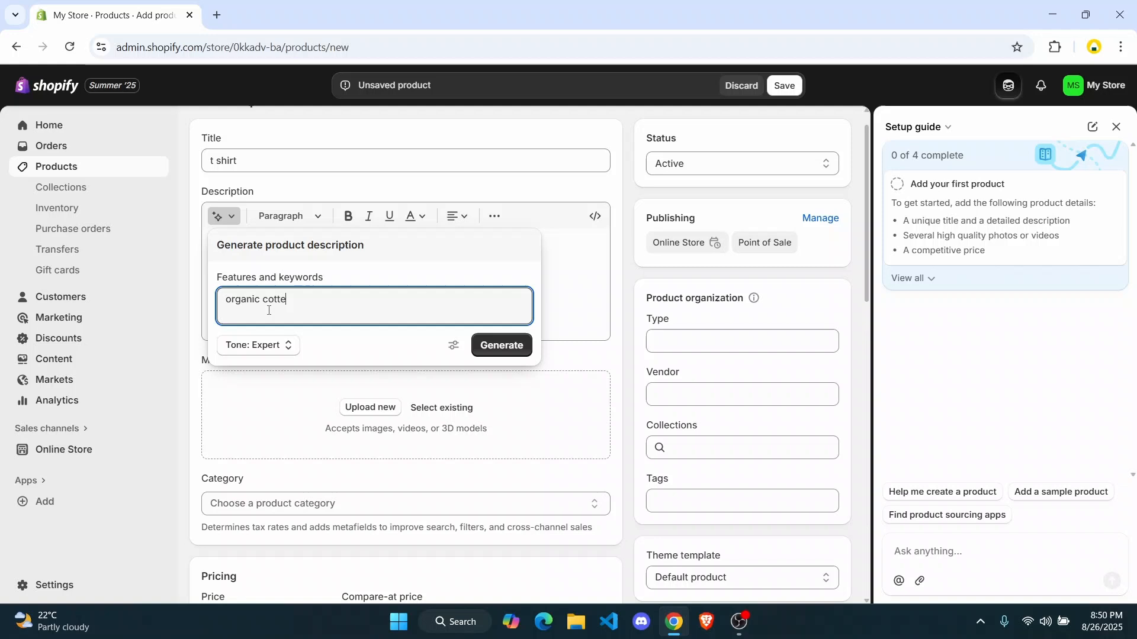
pyautogui.press('BackSpace')
pyautogui.write('on t')
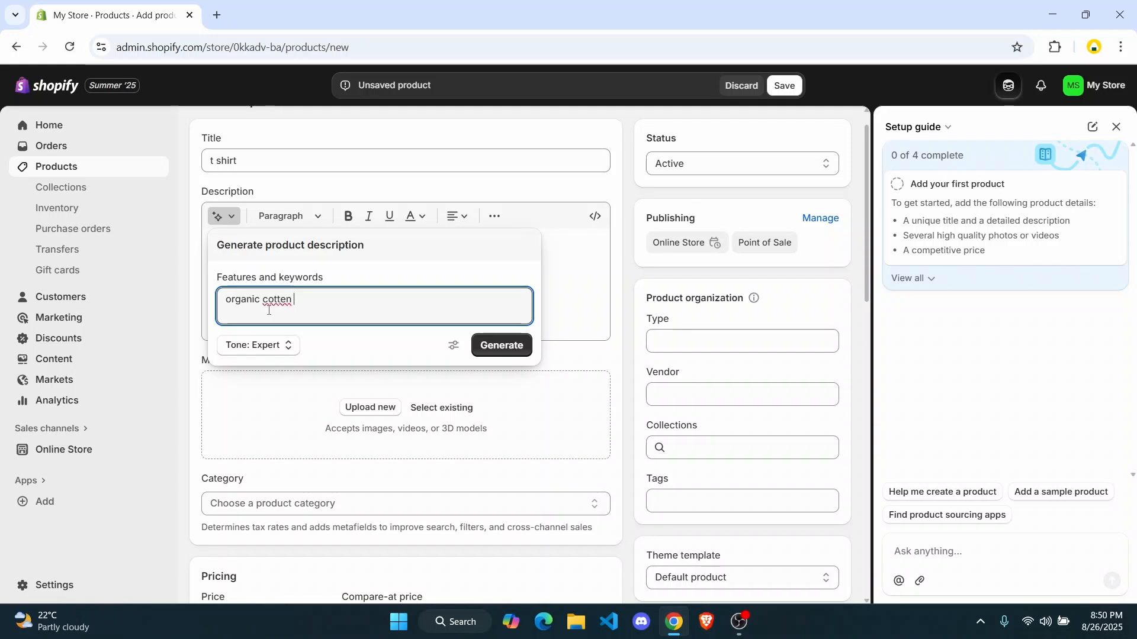
pyautogui.write('shirt')
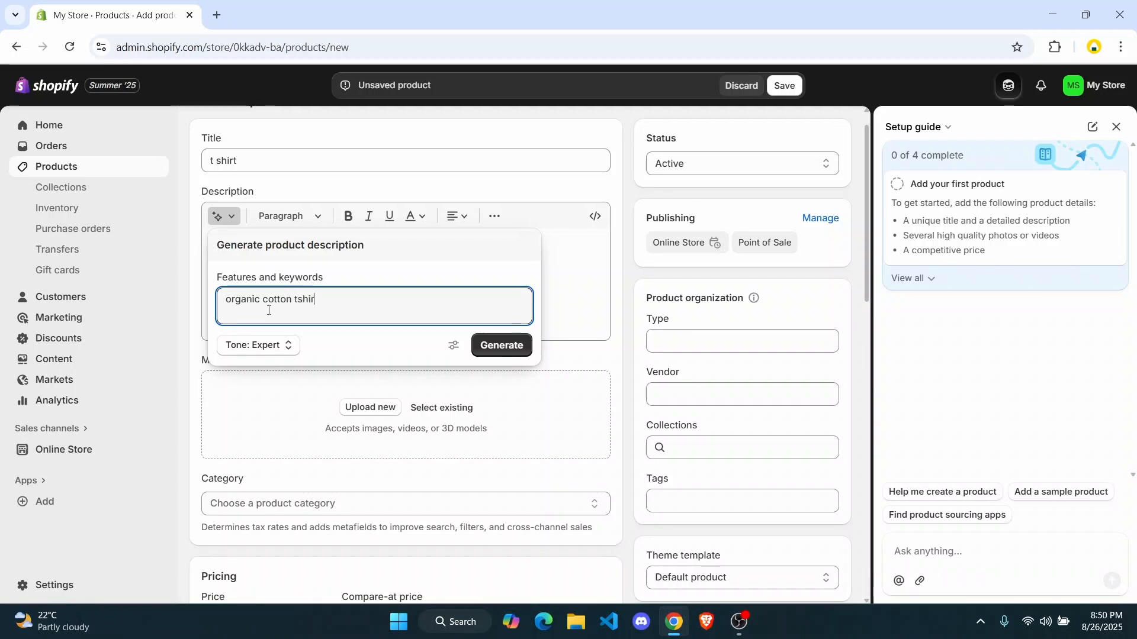
pyautogui.press('Return')
pyautogui.click(514, 354)
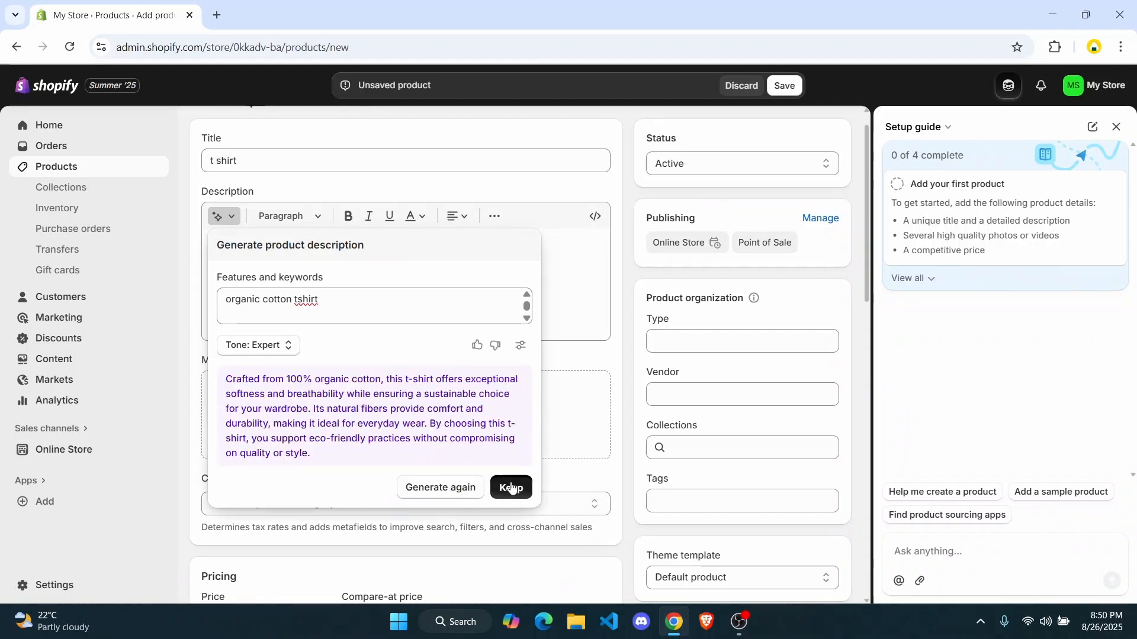
pyautogui.click(510, 488)
# - Upload the first picture in the Wallpaper folder under Pictures as the product's media
pyautogui.scroll(-2, 467, 405)
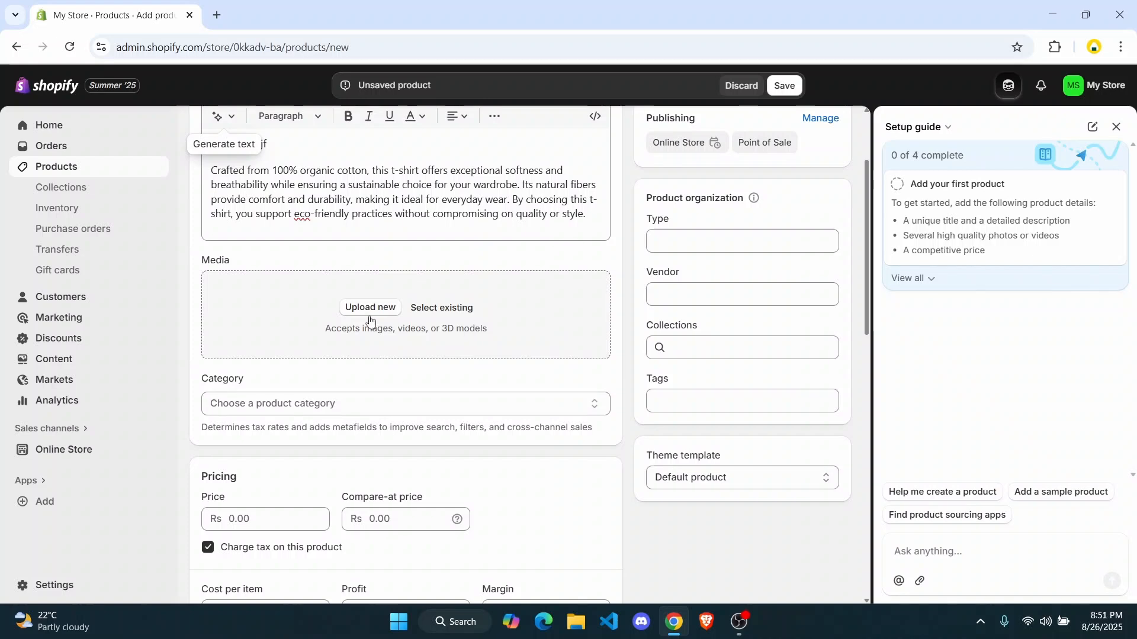
pyautogui.click(354, 315)
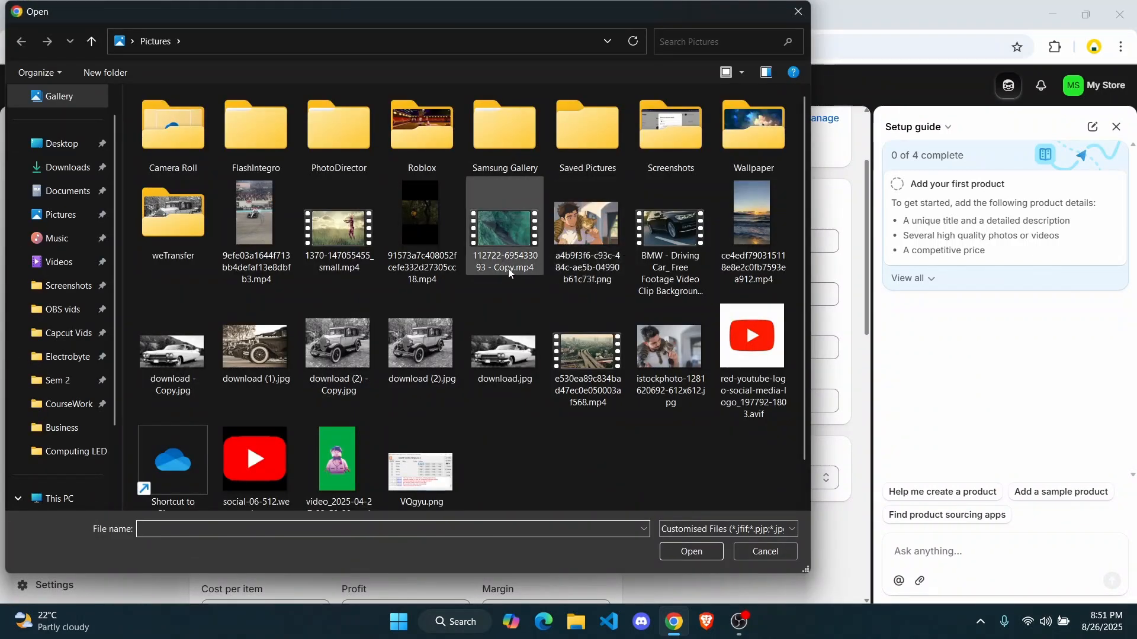
pyautogui.doubleClick(754, 141)
pyautogui.doubleClick(159, 150)
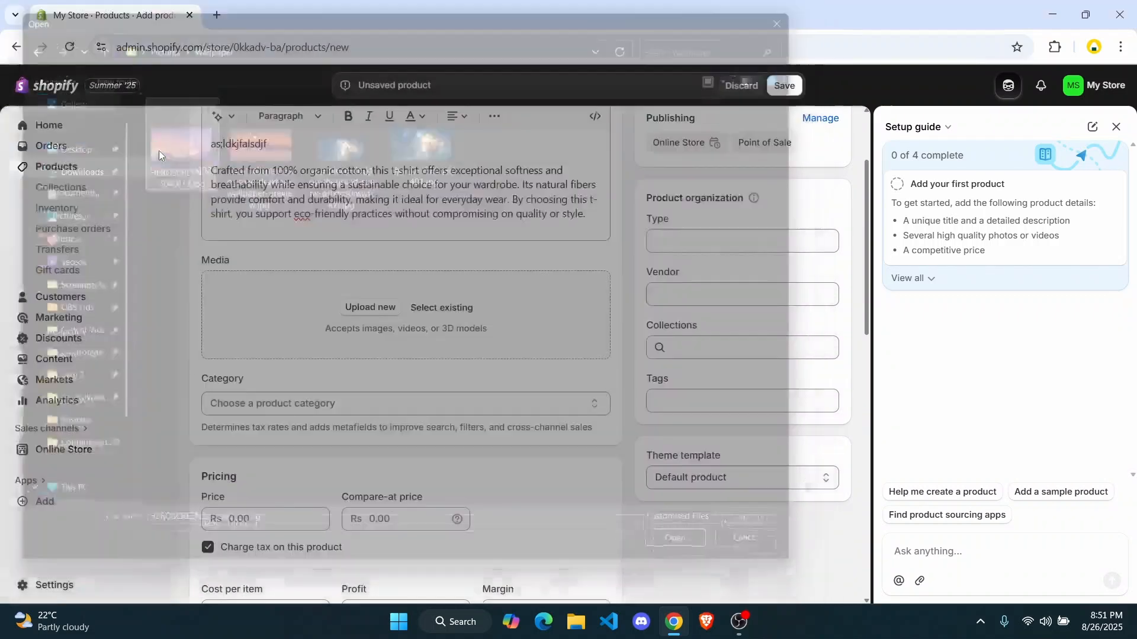
# - Set the product category to Apparel & Accessories
pyautogui.scroll(-5, 374, 449)
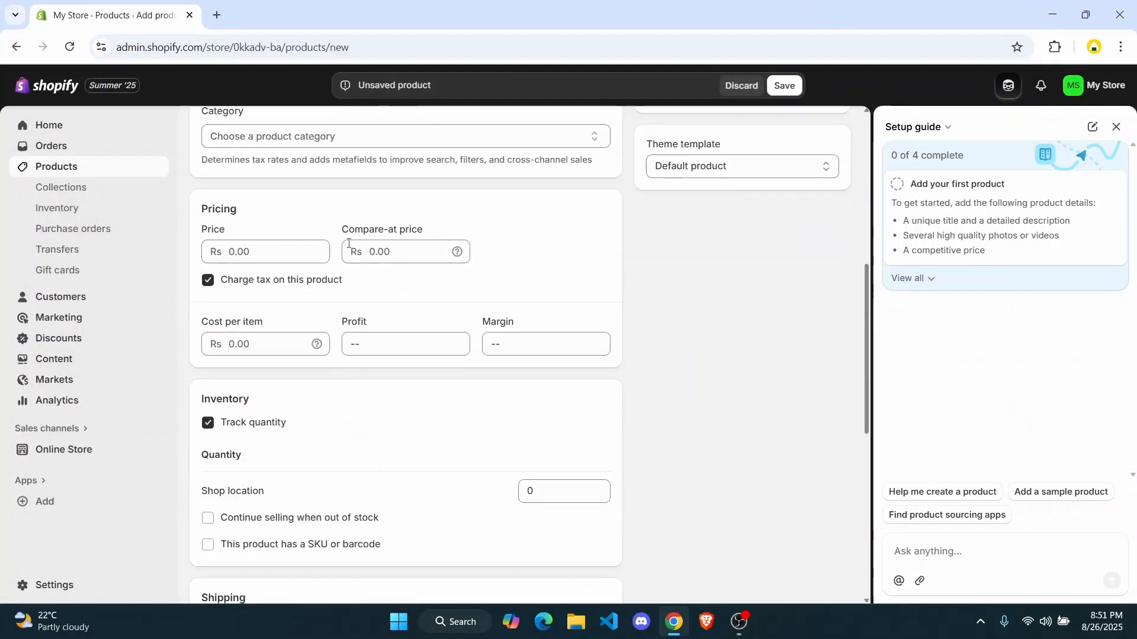
pyautogui.click(333, 138)
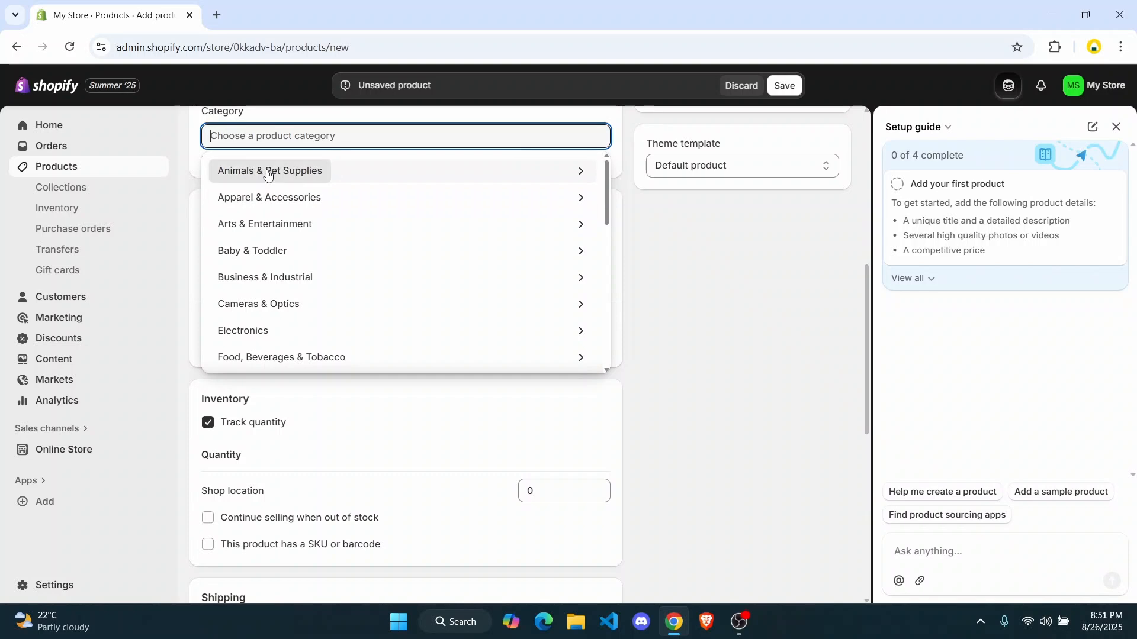
pyautogui.click(328, 203)
# - Set the product's price to Rs 1,500, leaving the compare-at price empty
pyautogui.scroll(2, 296, 303)
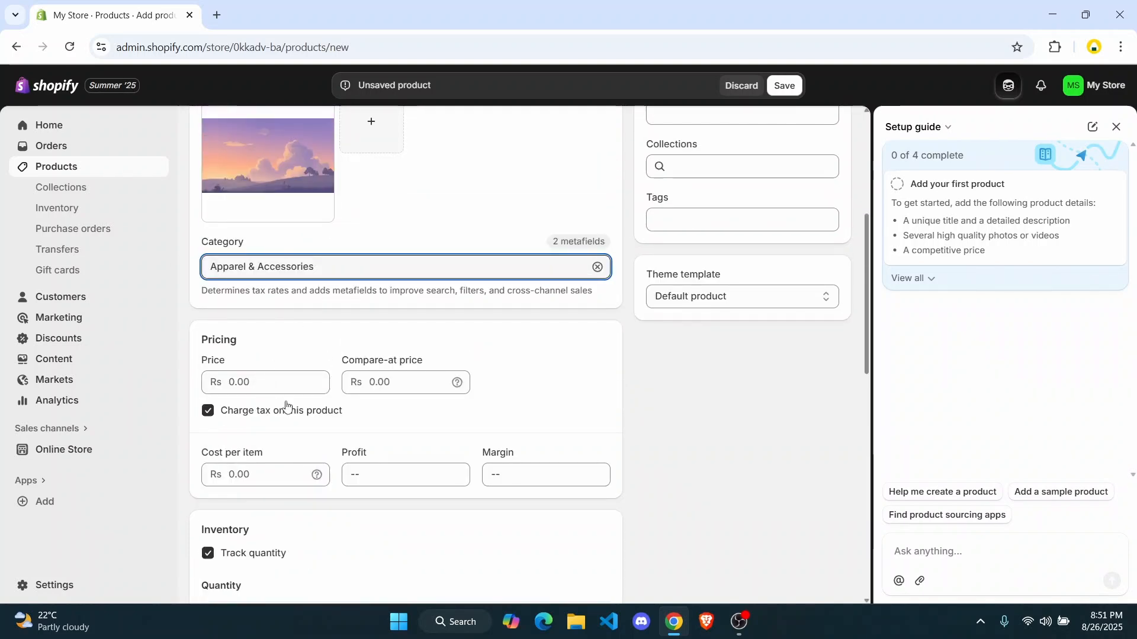
pyautogui.click(255, 382)
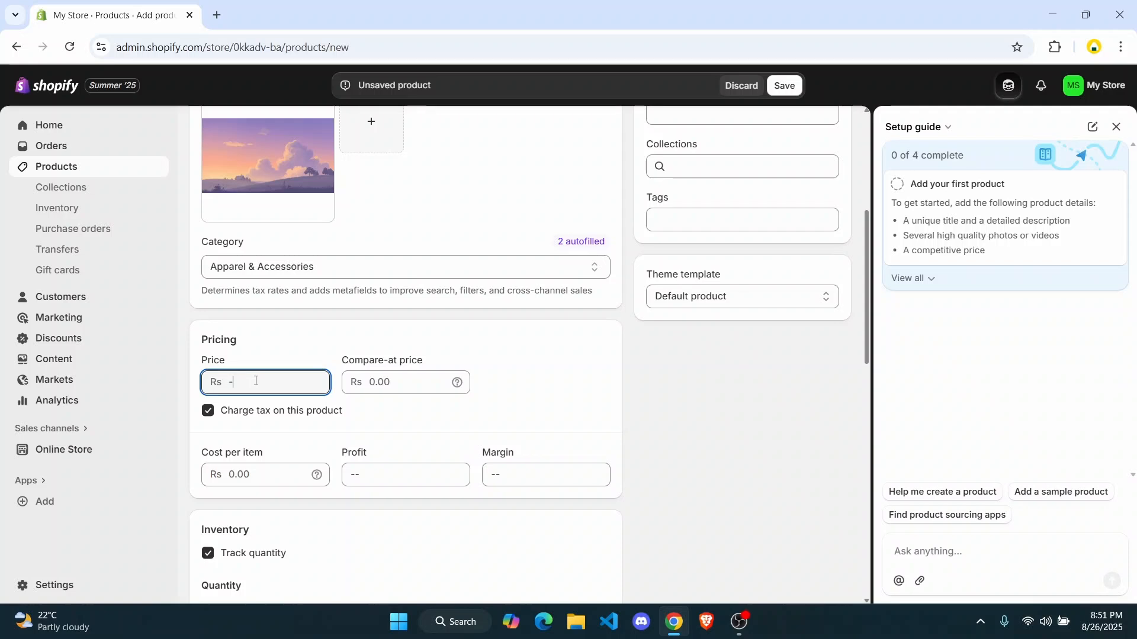
pyautogui.press('BackSpace')
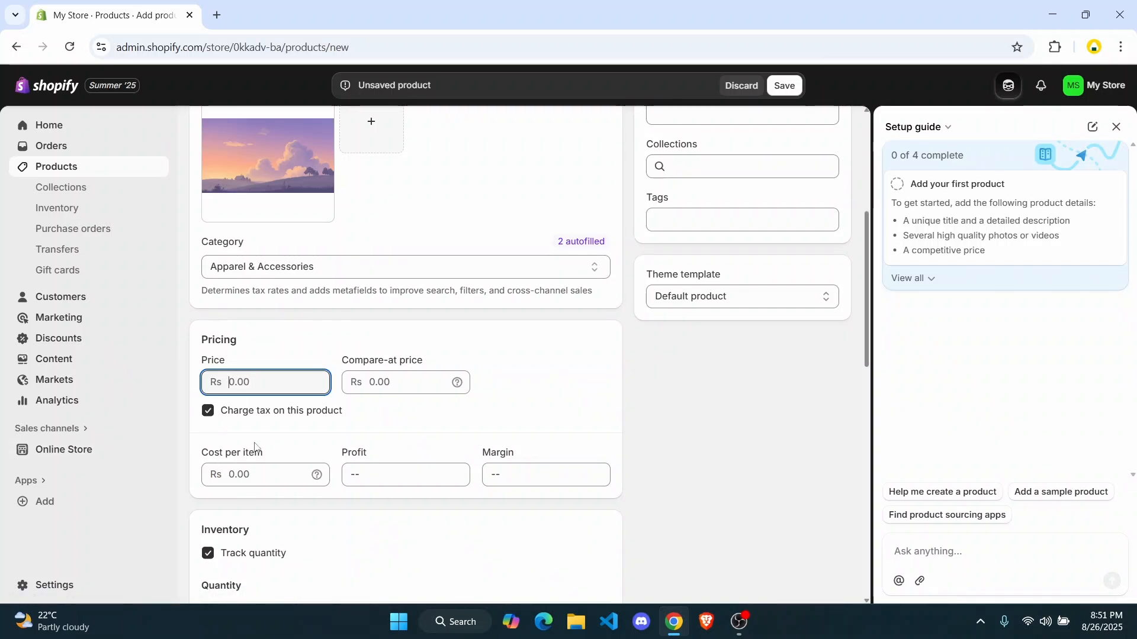
pyautogui.write('15000')
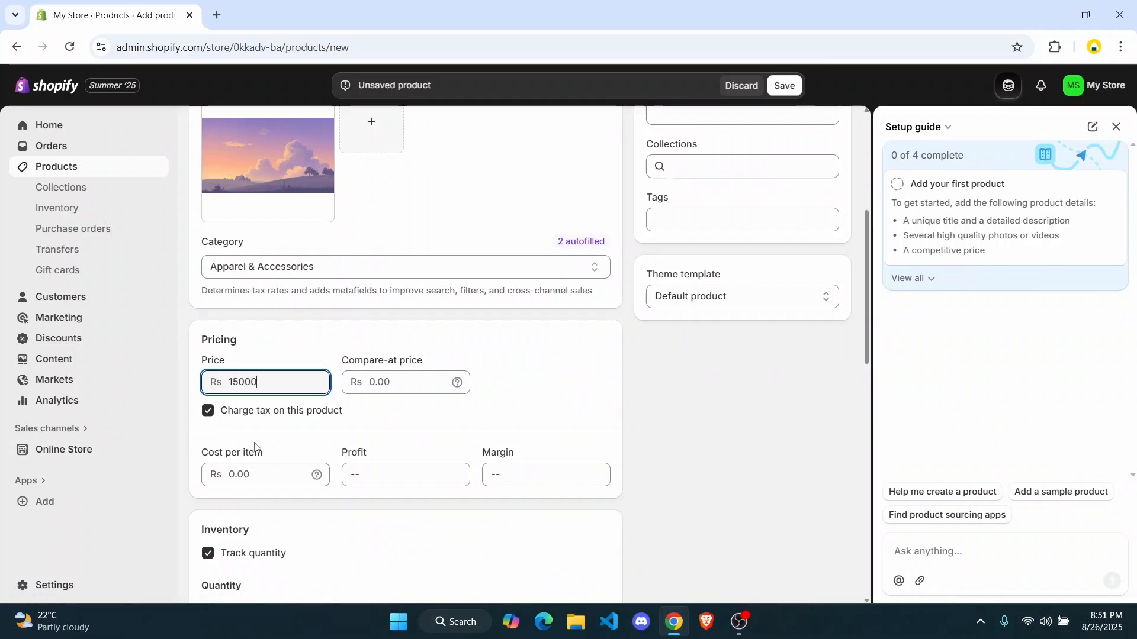
pyautogui.press('BackSpace')
pyautogui.click(373, 397)
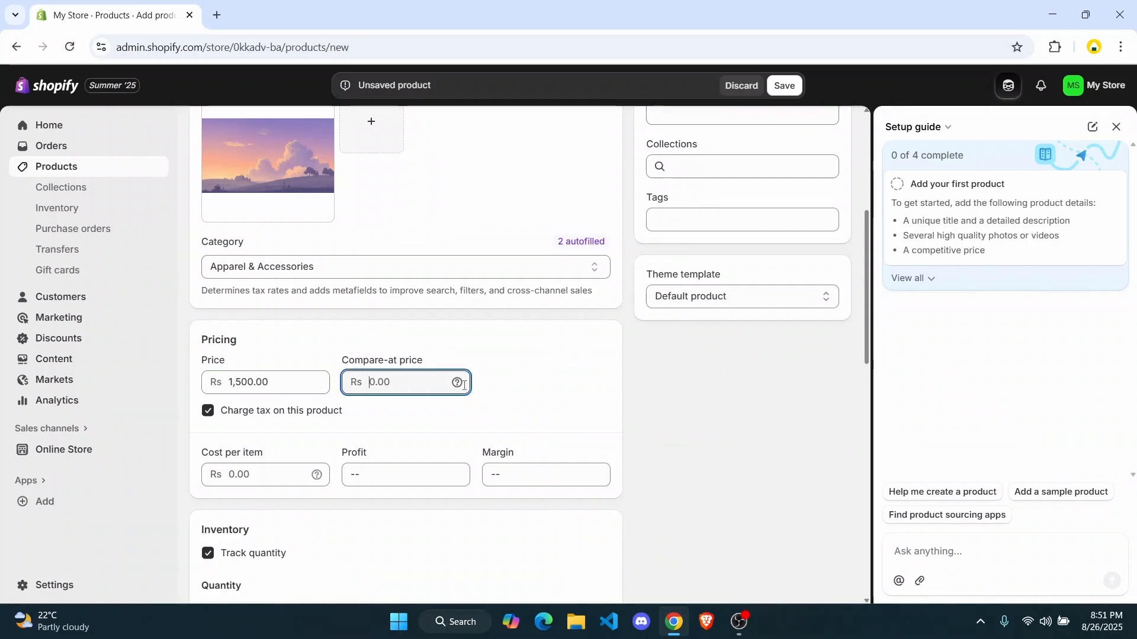
# - Set the product's cost per item to Rs 1,500
pyautogui.scroll(-2, 292, 365)
pyautogui.click(254, 337)
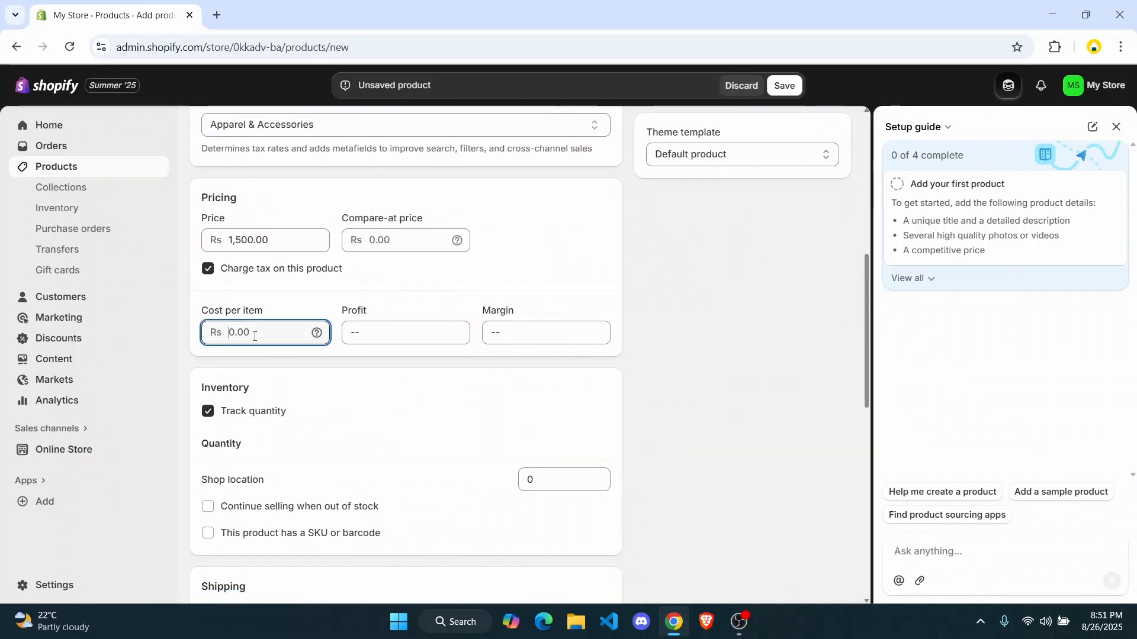
pyautogui.write('15000')
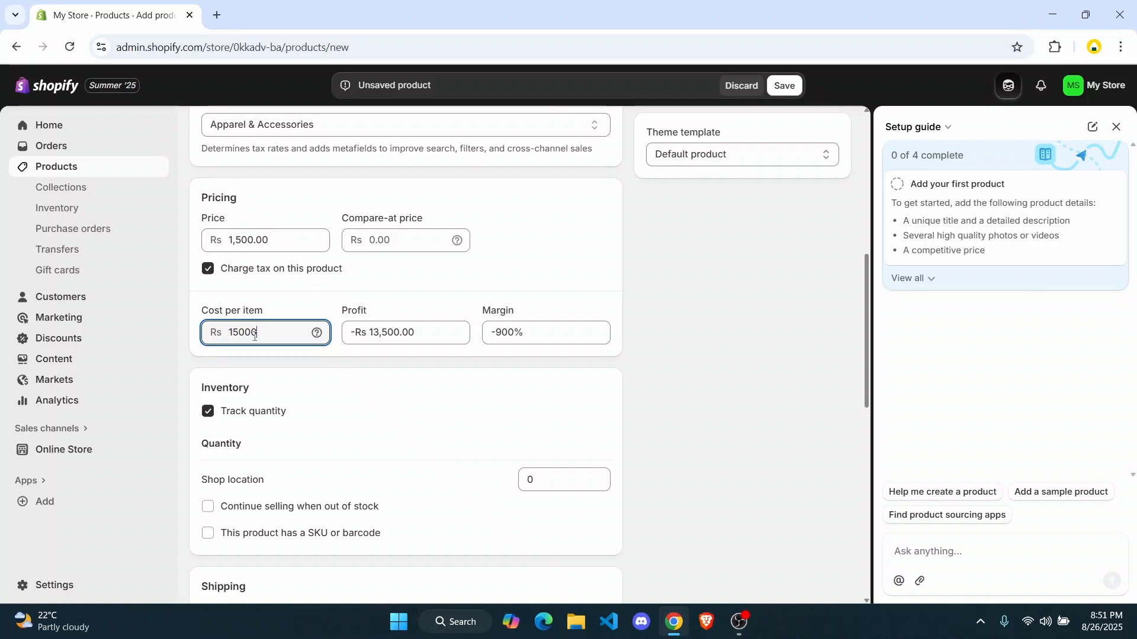
pyautogui.press('BackSpace')
# - Examine the SKU and barcode fields in the inventory section and the available packages in the shipping section, without changing either
pyautogui.scroll(-3, 258, 193)
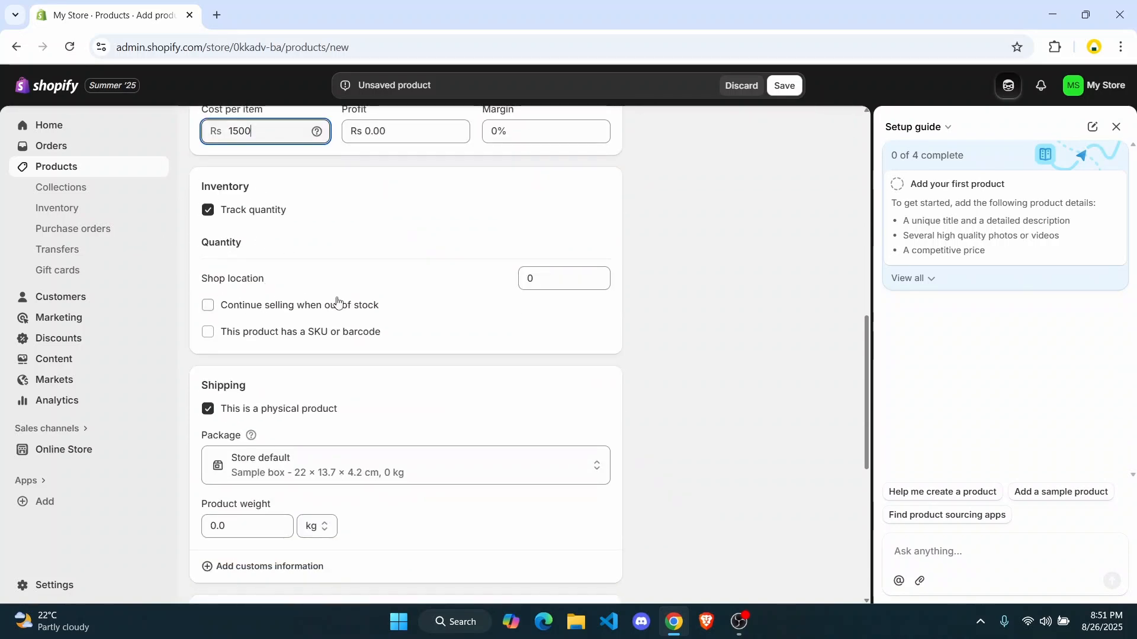
pyautogui.click(264, 335)
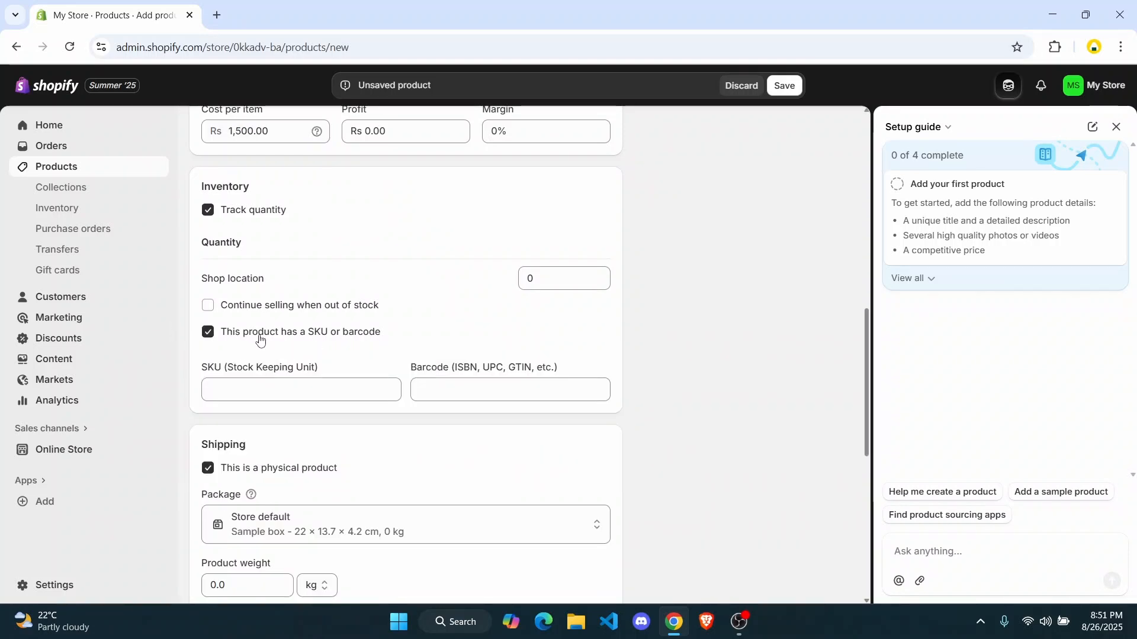
pyautogui.click(214, 332)
pyautogui.scroll(-4, 215, 331)
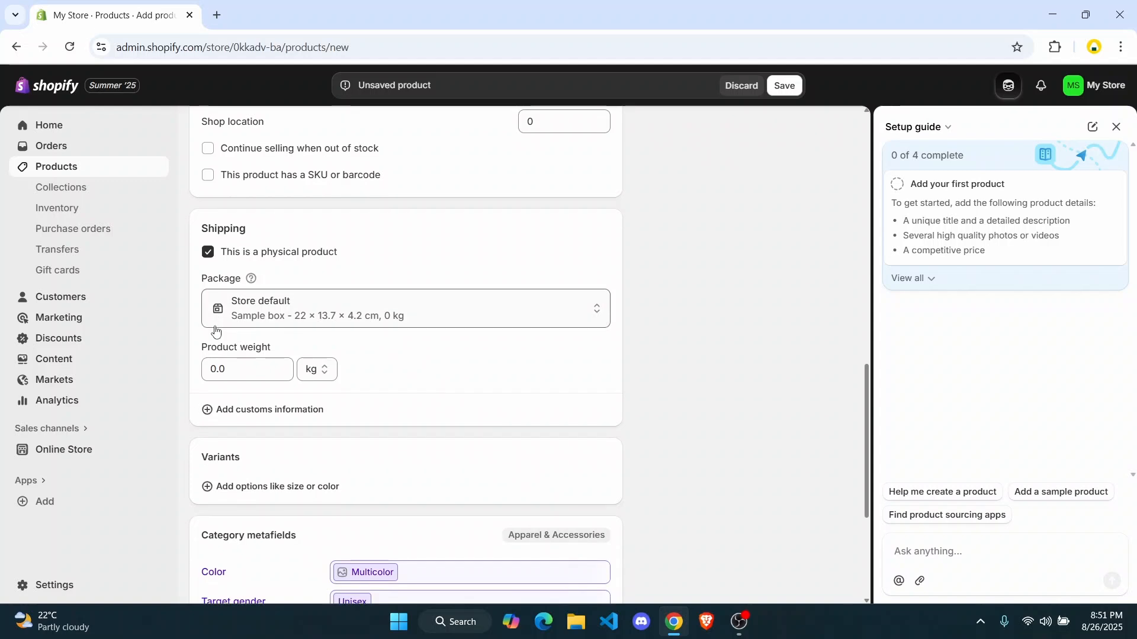
pyautogui.scroll(-1, 216, 332)
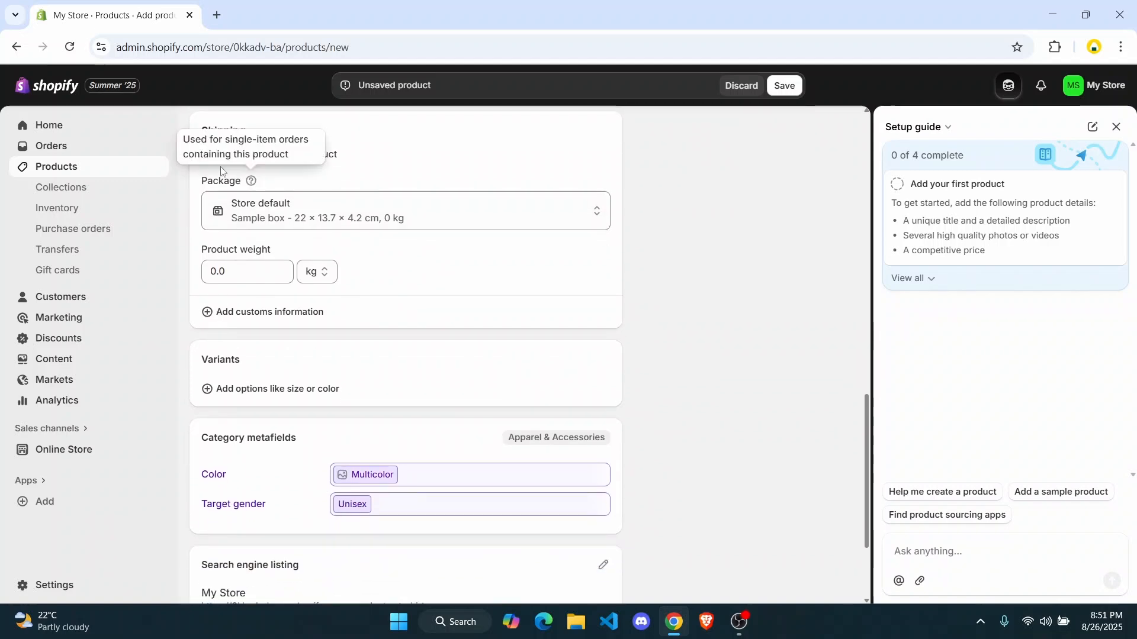
pyautogui.click(456, 223)
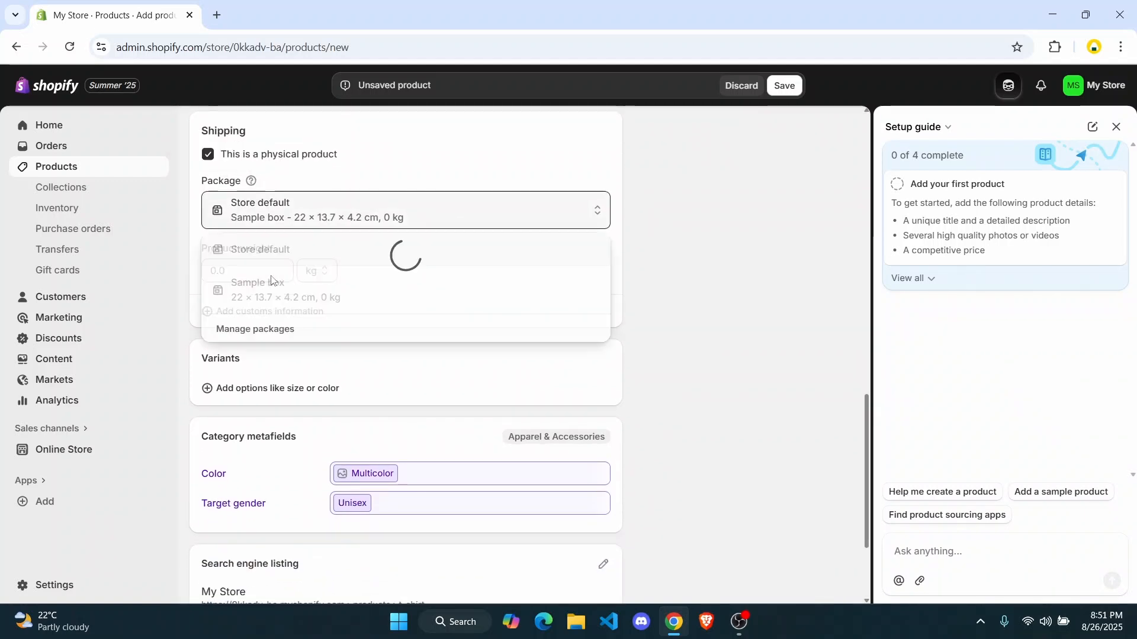
pyautogui.click(701, 247)
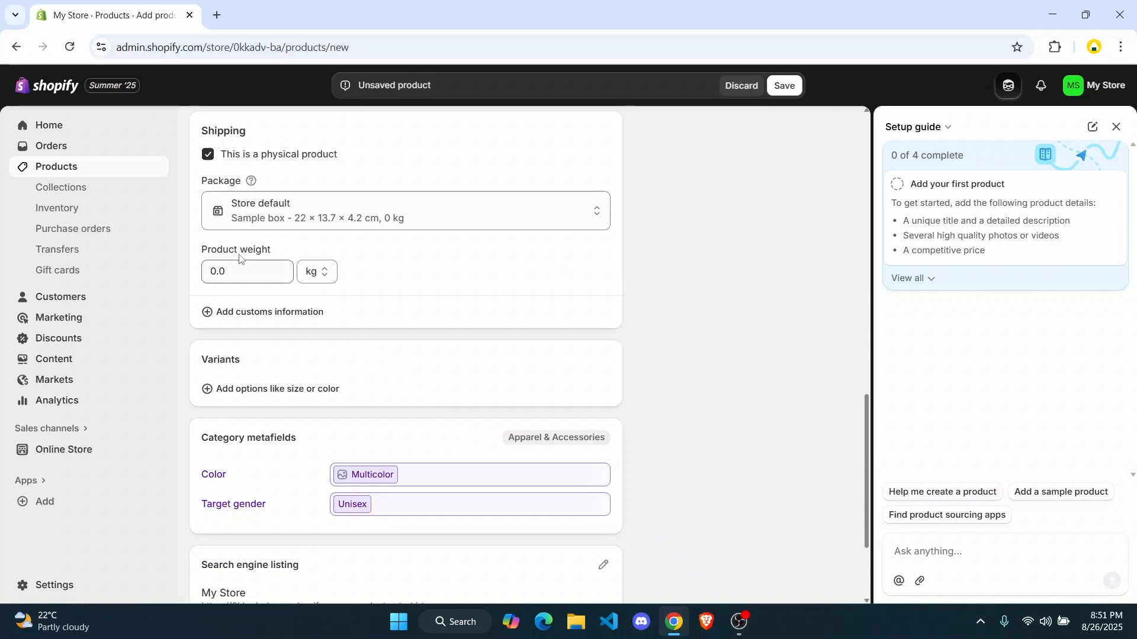
# - Add Target gender and Color as variant options of the product
pyautogui.click(280, 391)
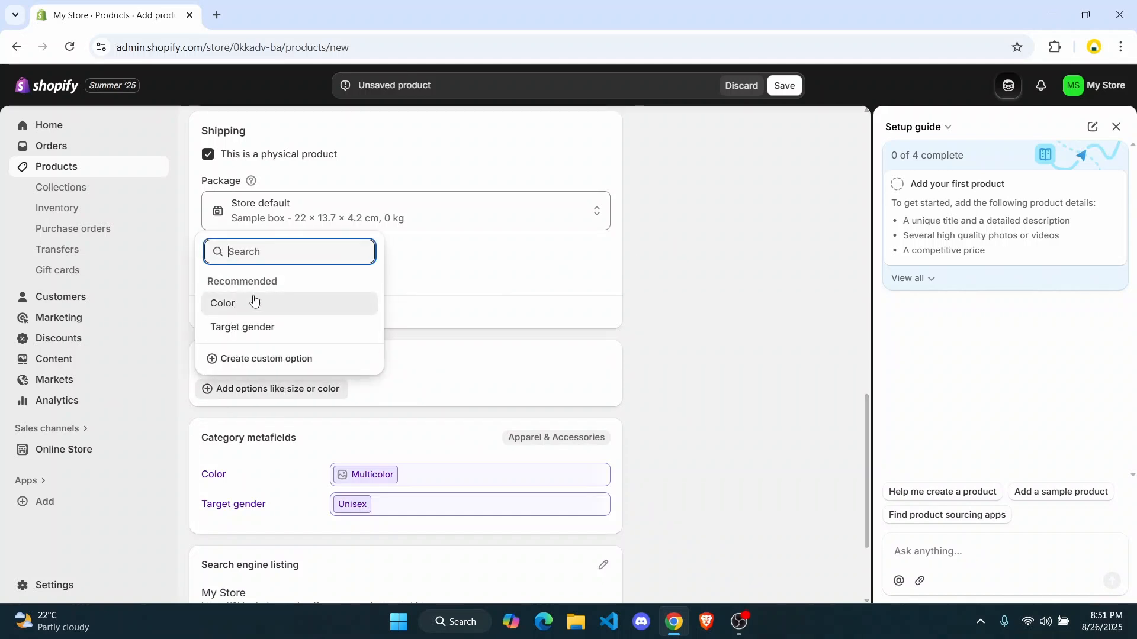
pyautogui.click(256, 331)
pyautogui.scroll(-2, 295, 307)
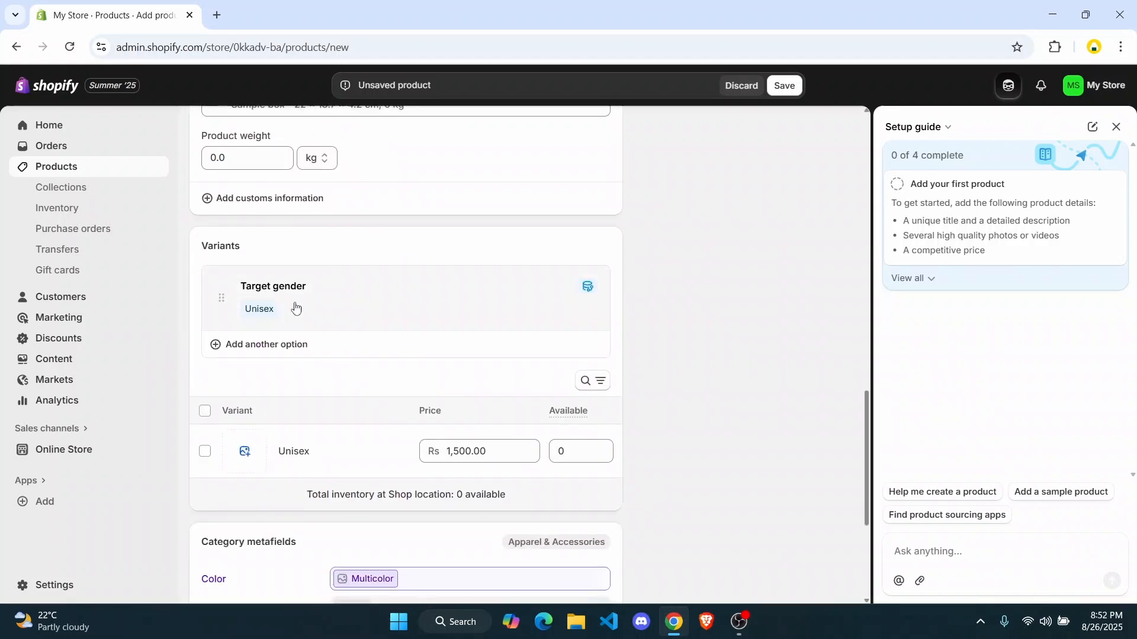
pyautogui.click(249, 344)
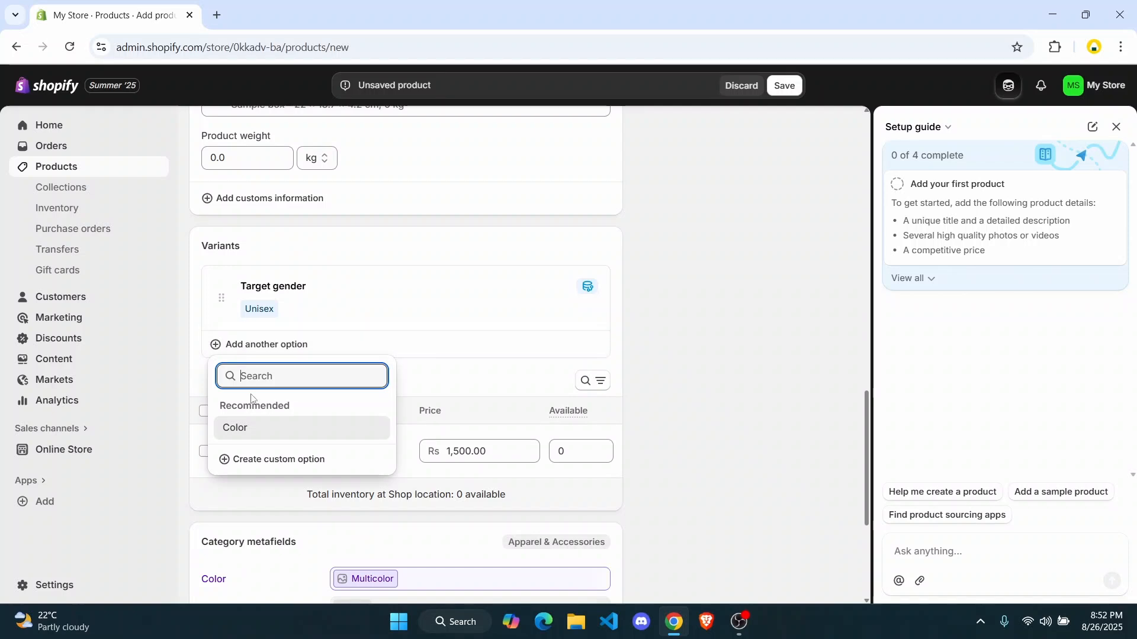
pyautogui.click(230, 424)
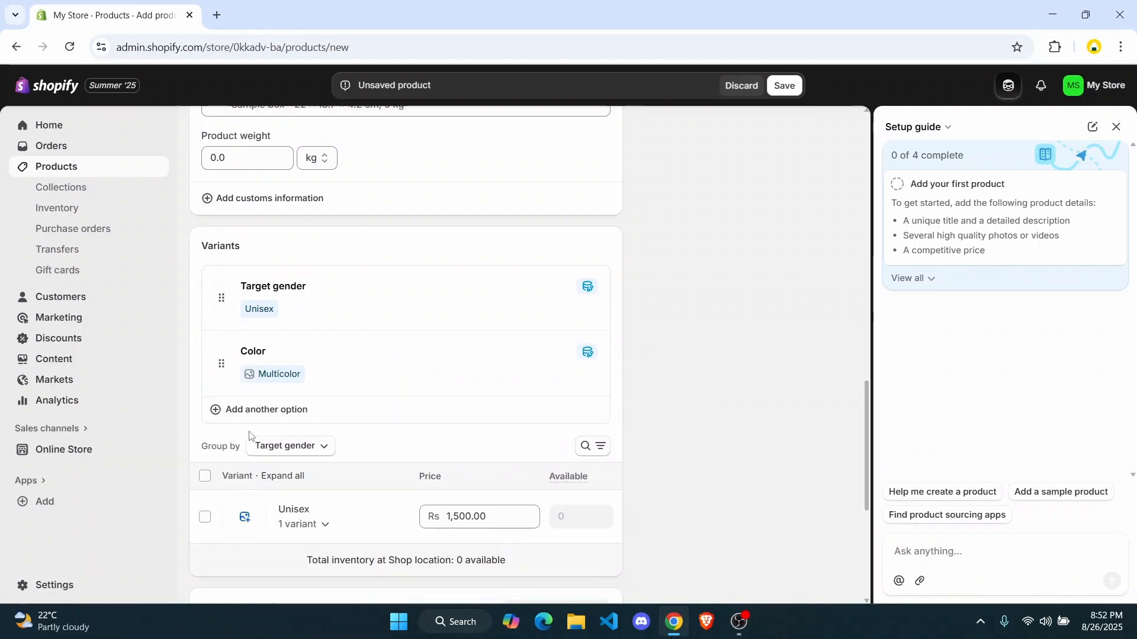
# - Open the Color variant option for editing and look at the choices for its metafield connection
pyautogui.click(263, 380)
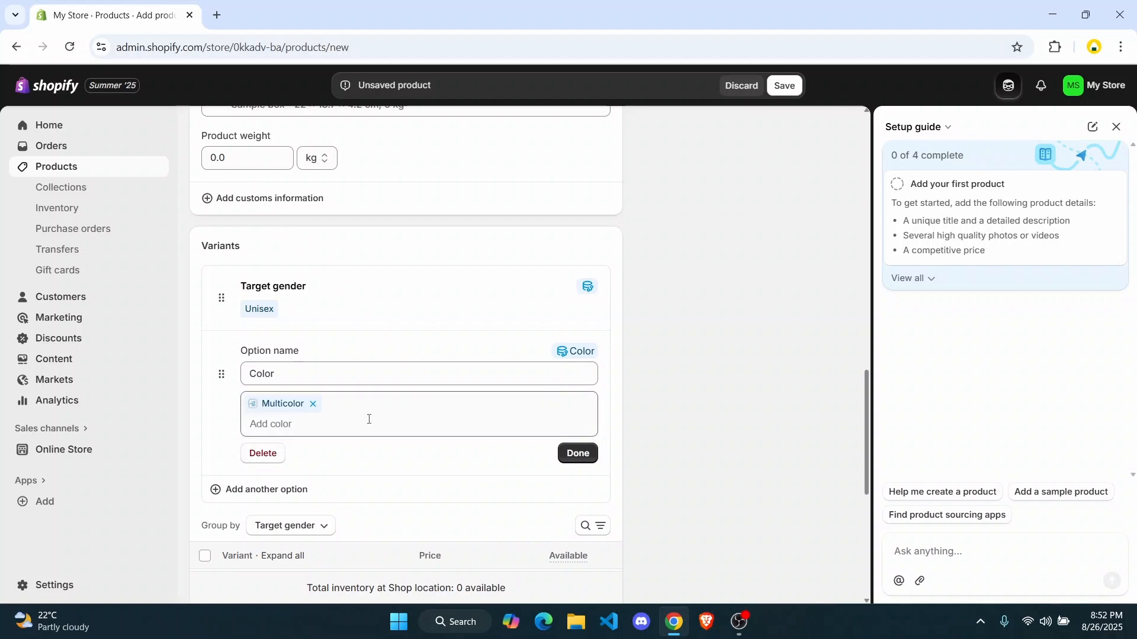
pyautogui.click(584, 358)
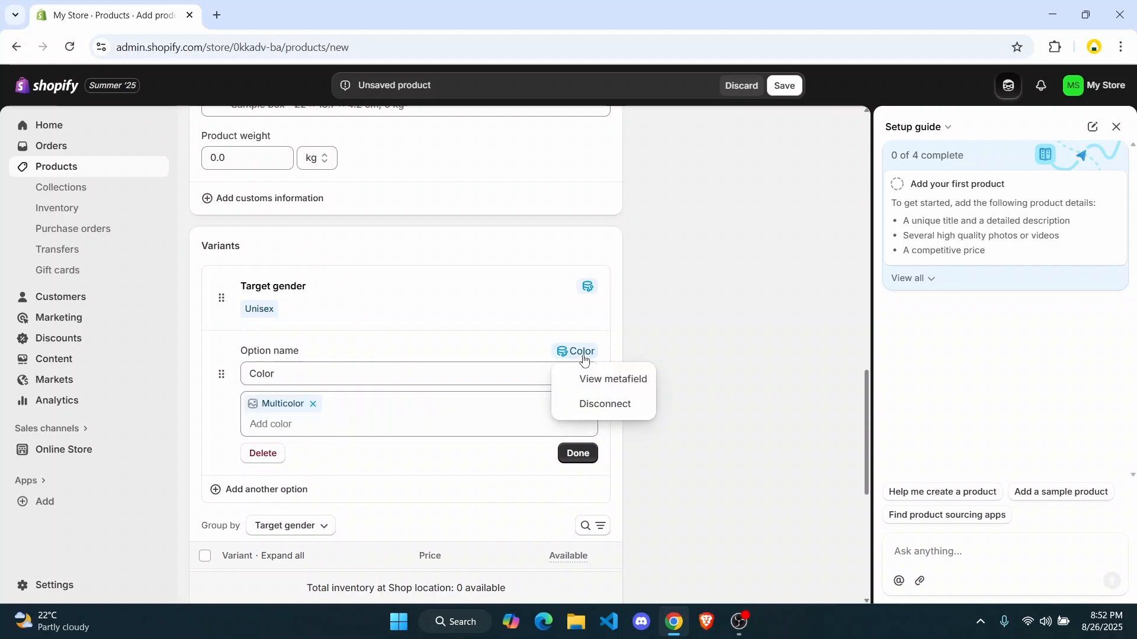
pyautogui.click(662, 367)
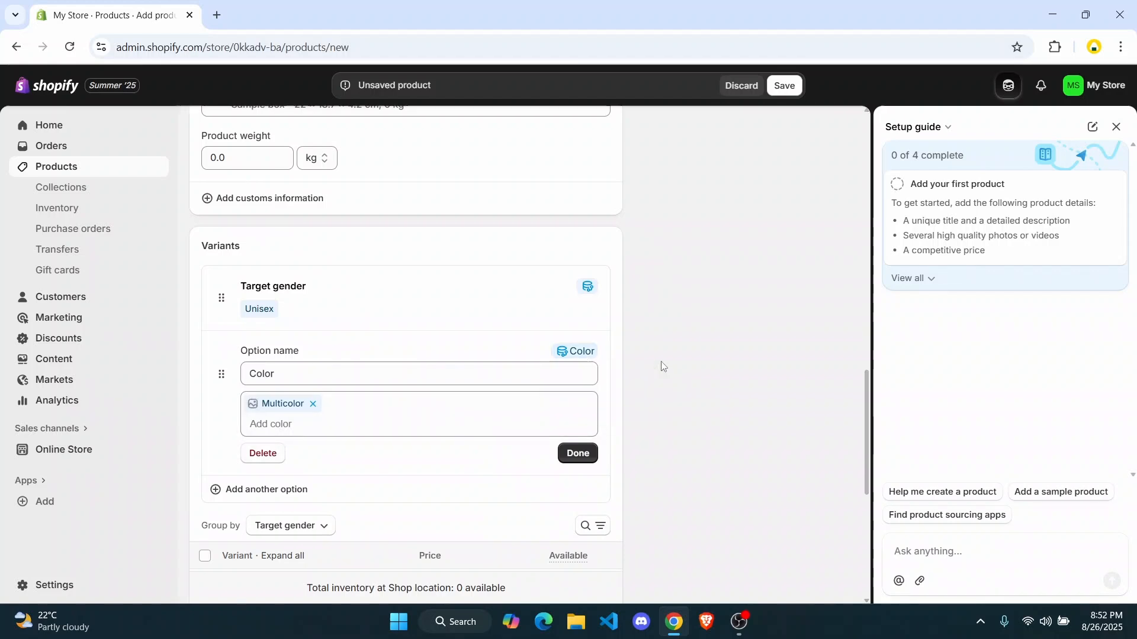
# - Try to add a third variant option named cotton to the product
pyautogui.click(243, 486)
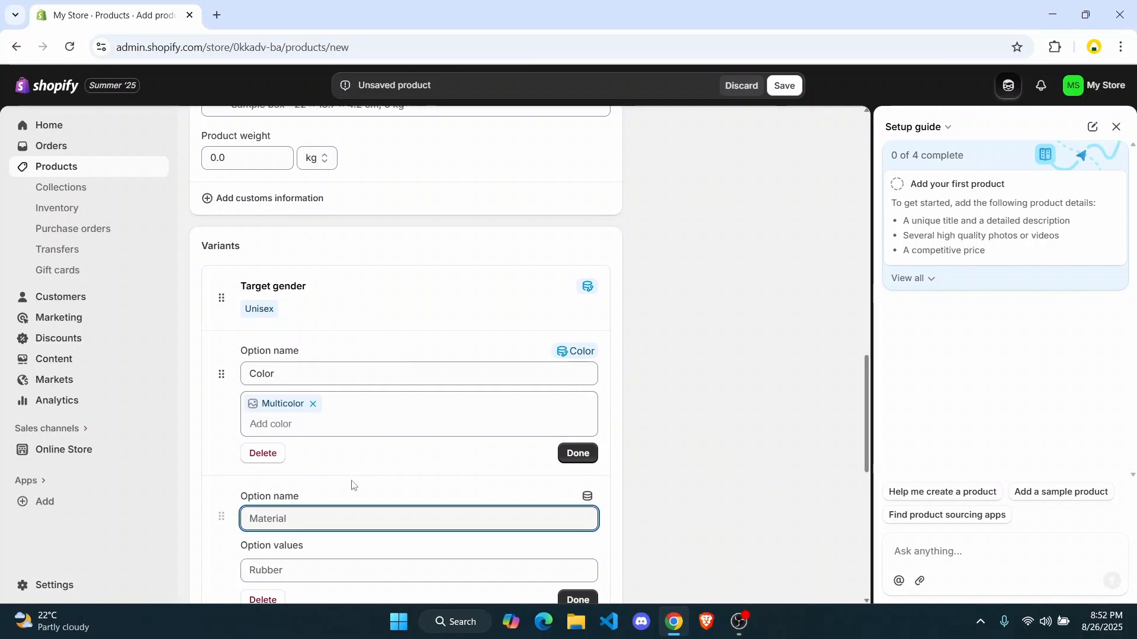
pyautogui.scroll(-2, 352, 484)
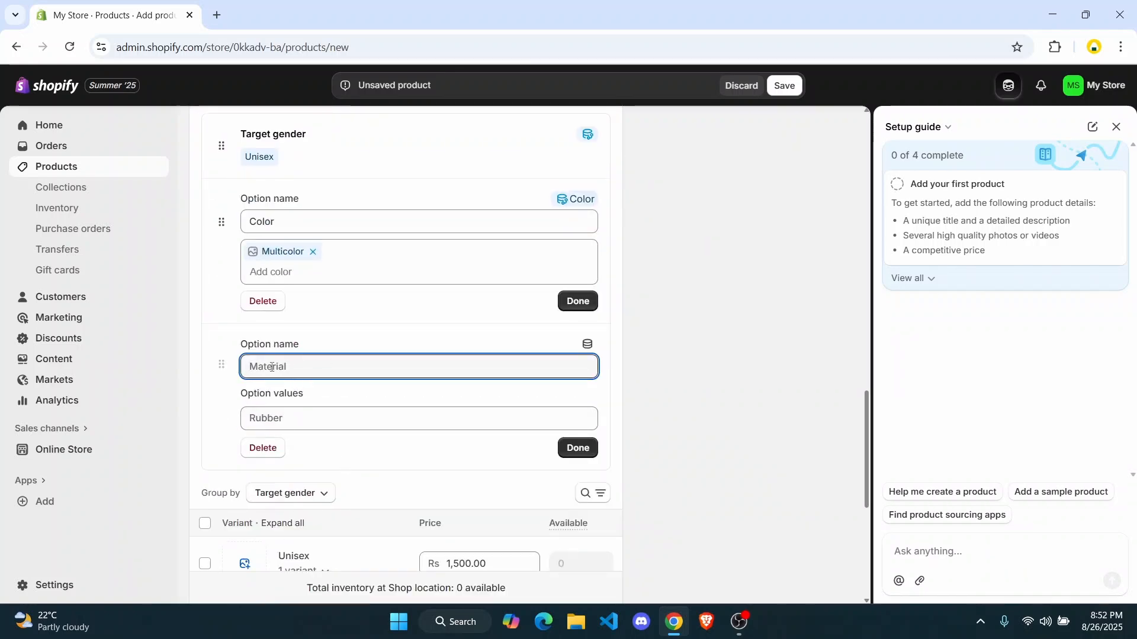
pyautogui.click(587, 344)
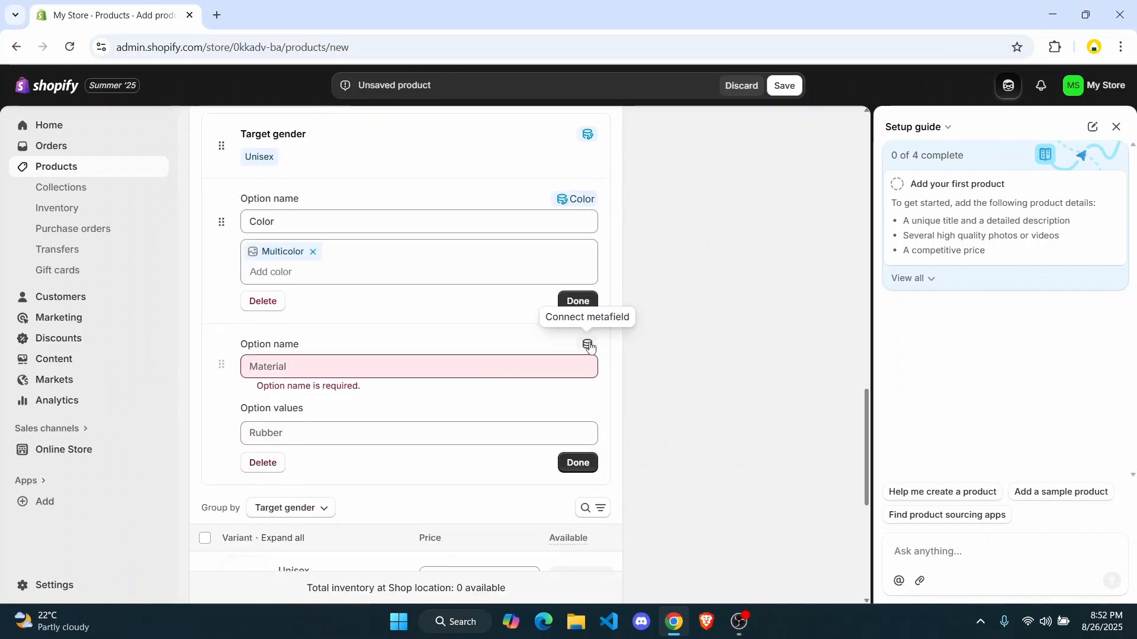
pyautogui.click(356, 367)
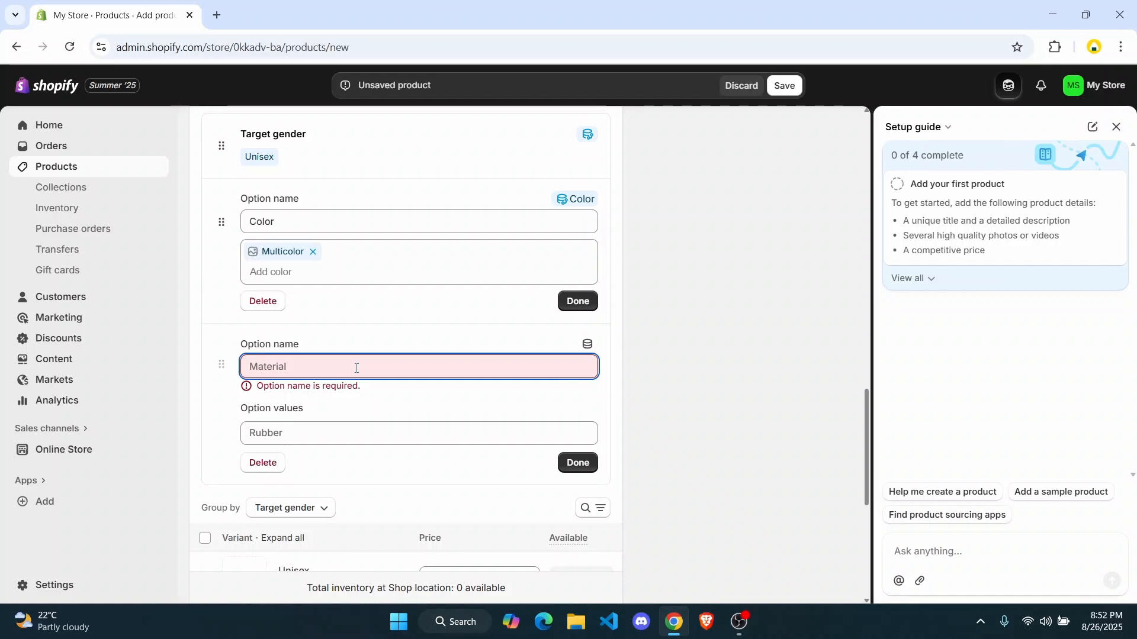
pyautogui.write('cott')
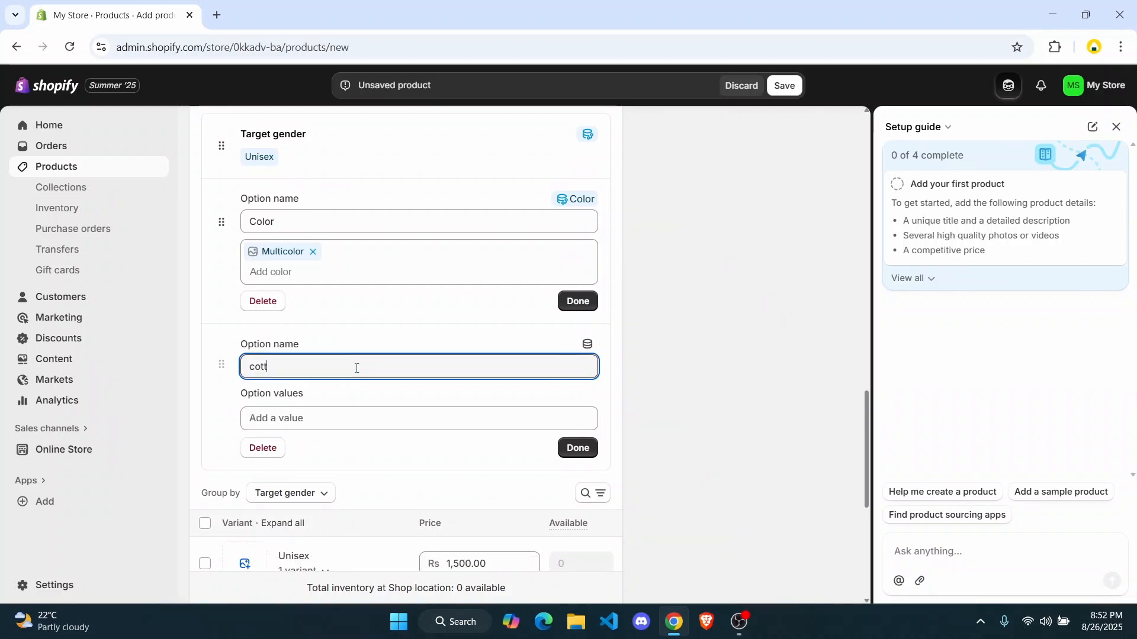
pyautogui.write('en')
pyautogui.press('BackSpace')
pyautogui.press('BackSpace')
pyautogui.write('on')
pyautogui.scroll(-3, 355, 456)
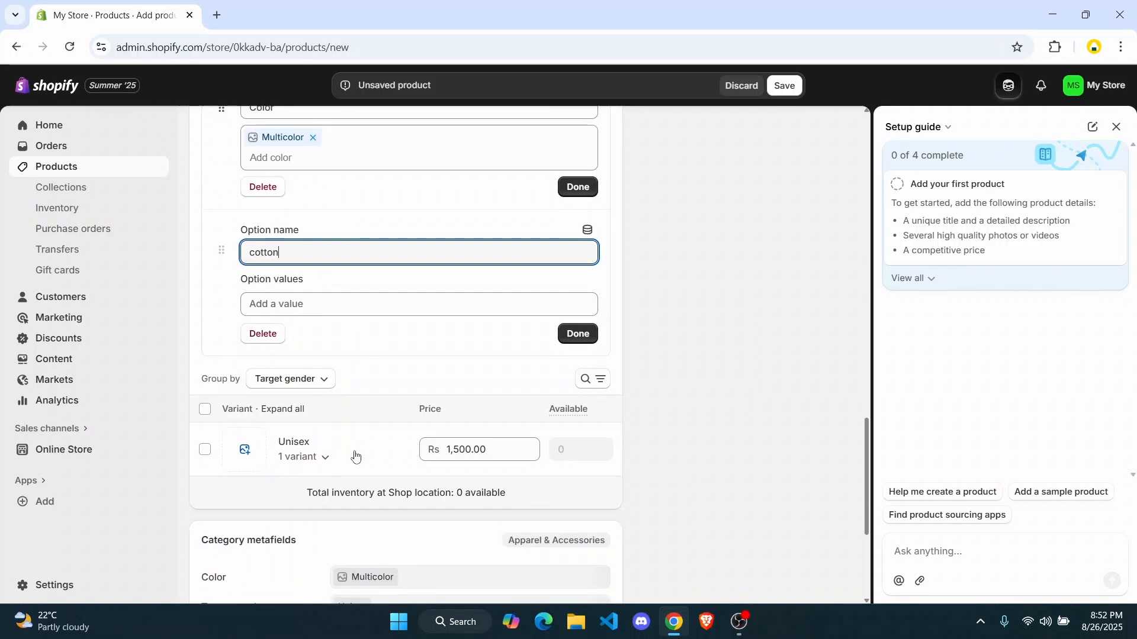
pyautogui.click(598, 465)
pyautogui.scroll(3, 608, 309)
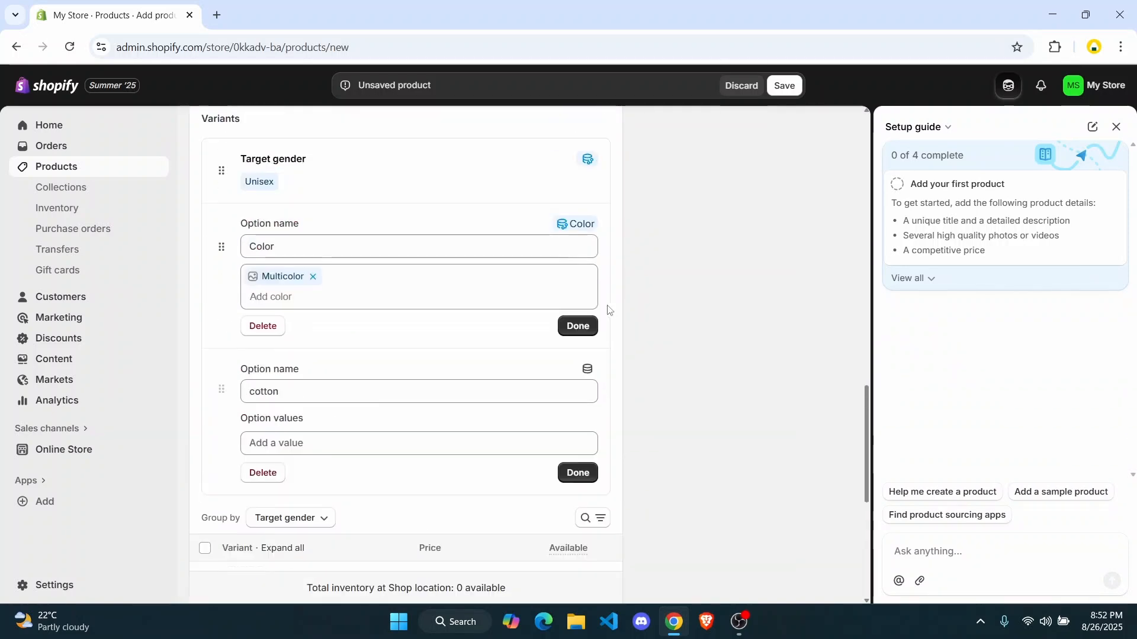
pyautogui.scroll(2, 312, 269)
pyautogui.scroll(-5, 284, 279)
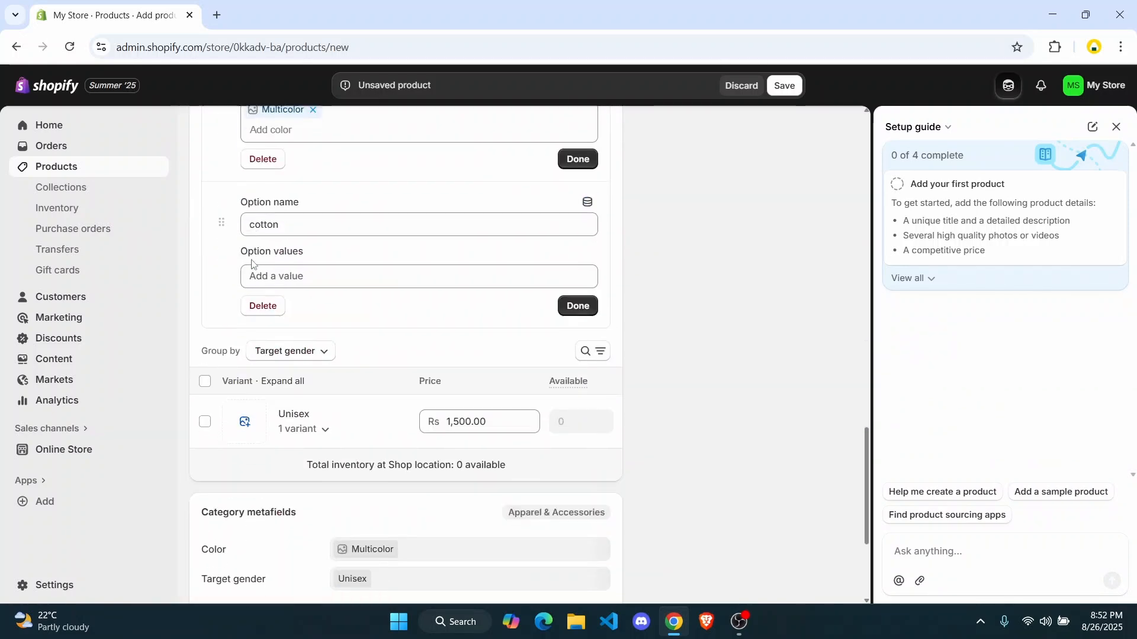
pyautogui.scroll(4, 573, 259)
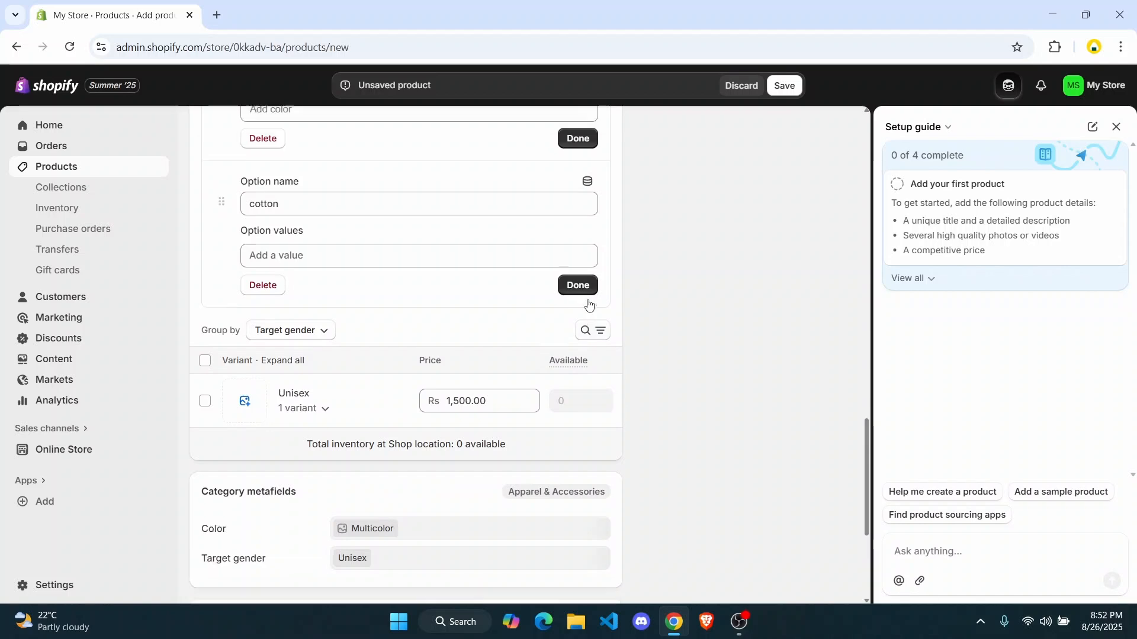
# - Finish editing the Color variant option and delete the incomplete cotton option
pyautogui.click(573, 349)
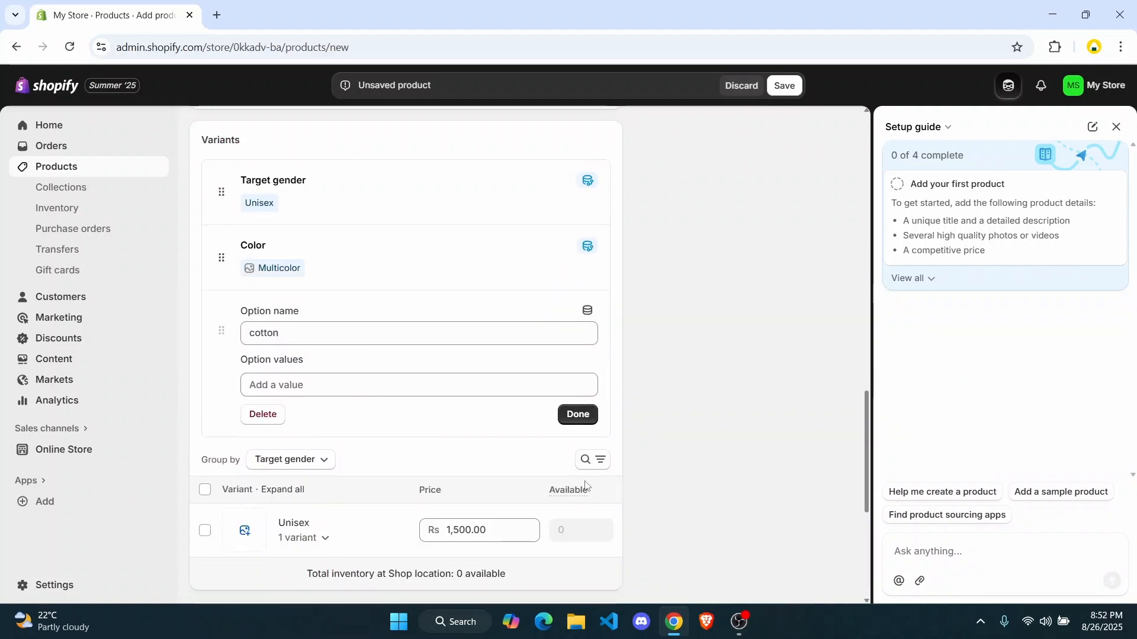
pyautogui.click(583, 415)
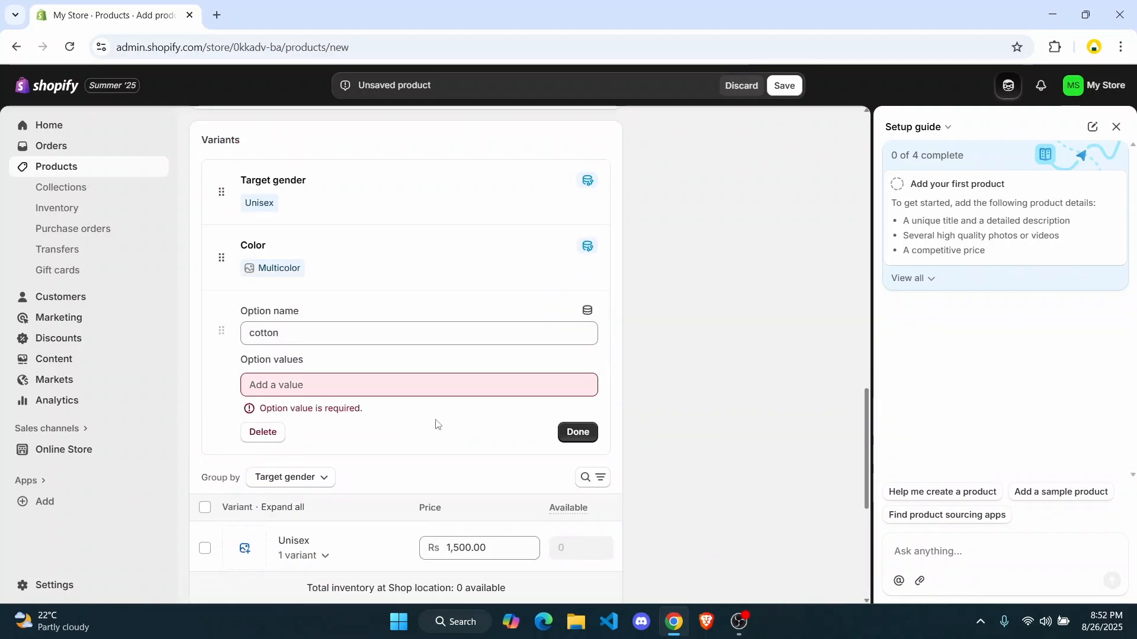
pyautogui.click(263, 431)
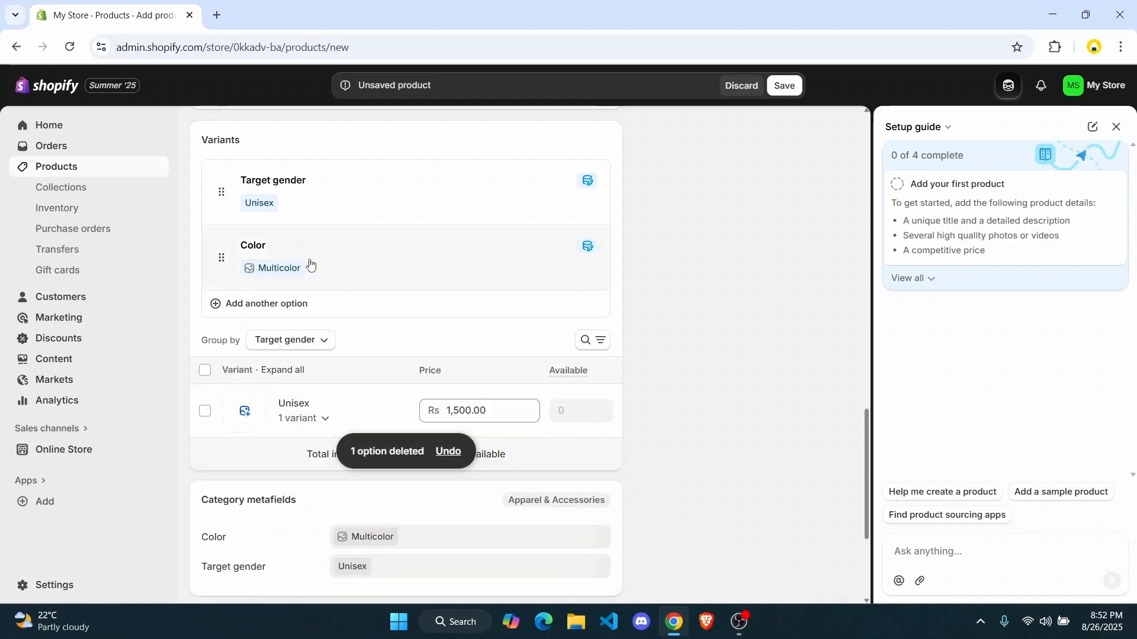
# - Check the category metafields, search engine listing and remaining product details, and save the new t-shirt product
pyautogui.scroll(-1, 418, 306)
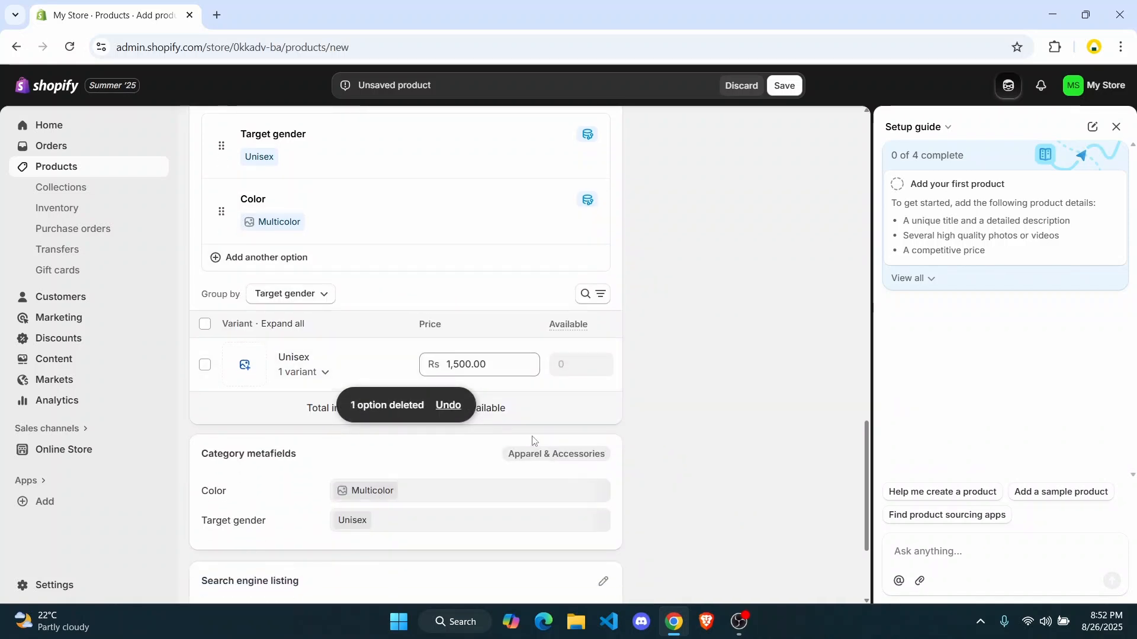
pyautogui.scroll(-2, 535, 439)
pyautogui.scroll(-1, 532, 438)
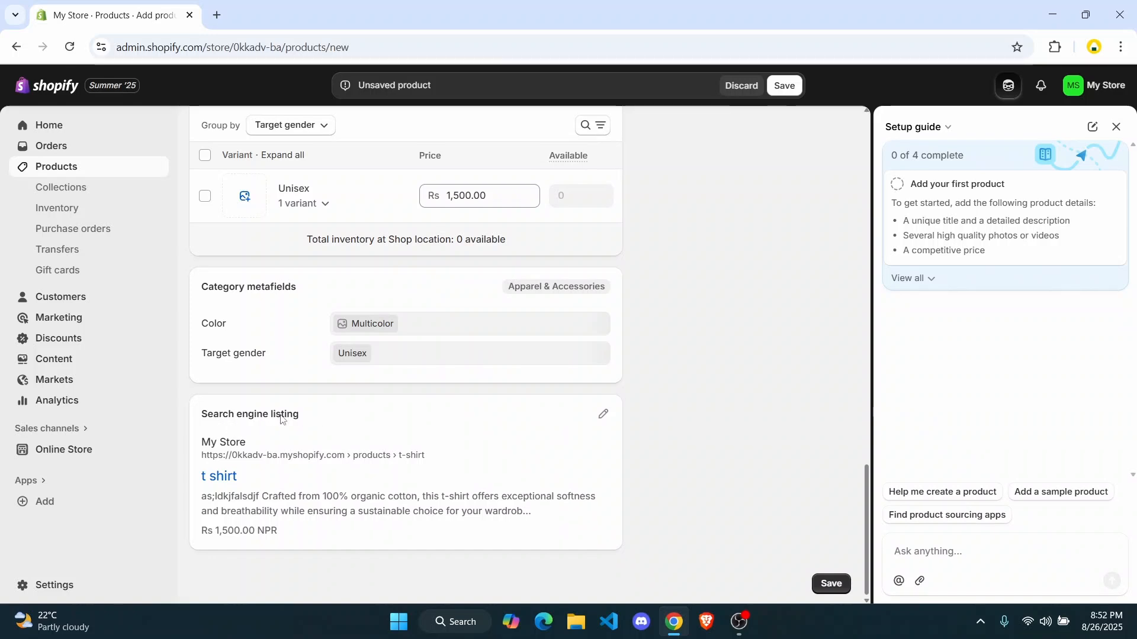
pyautogui.scroll(20, 477, 349)
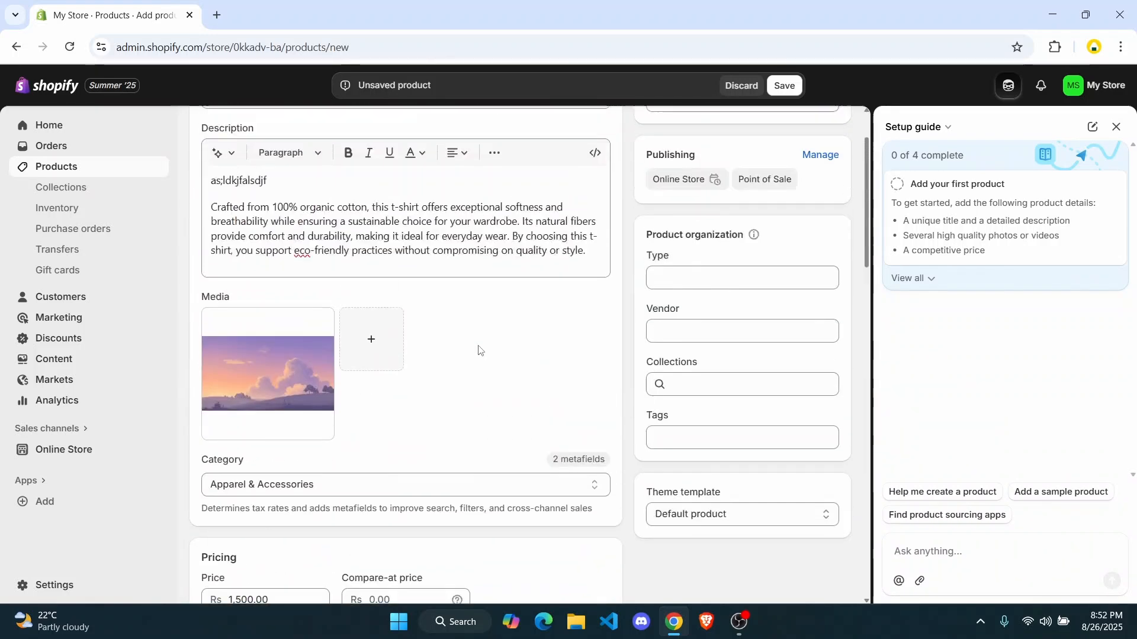
pyautogui.scroll(-5, 578, 296)
pyautogui.click(783, 86)
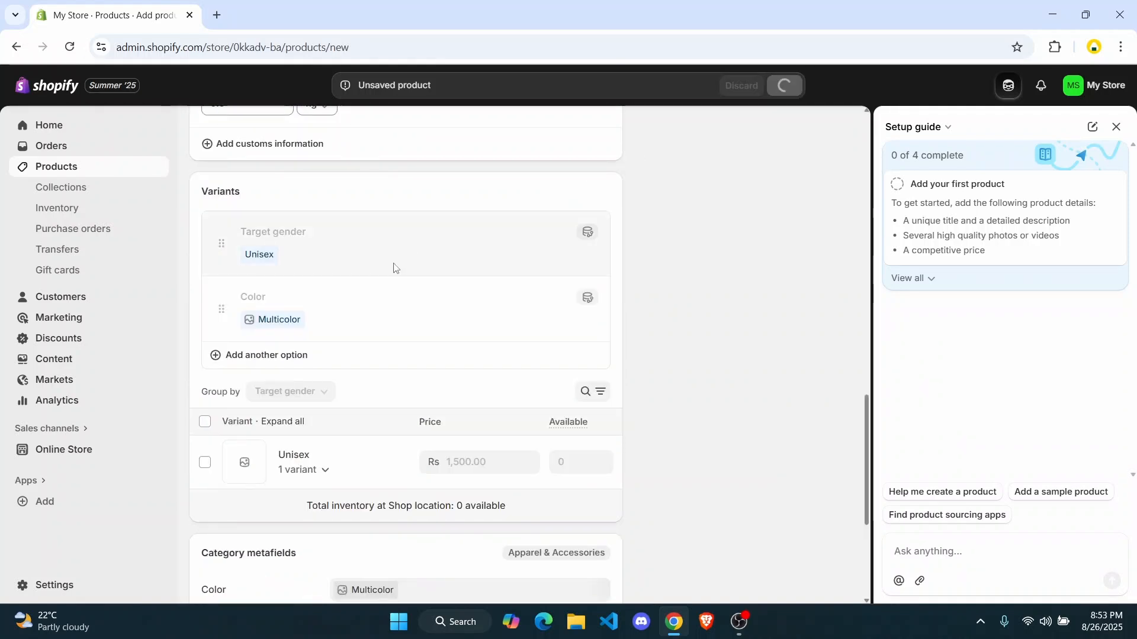
pyautogui.scroll(4, 394, 267)
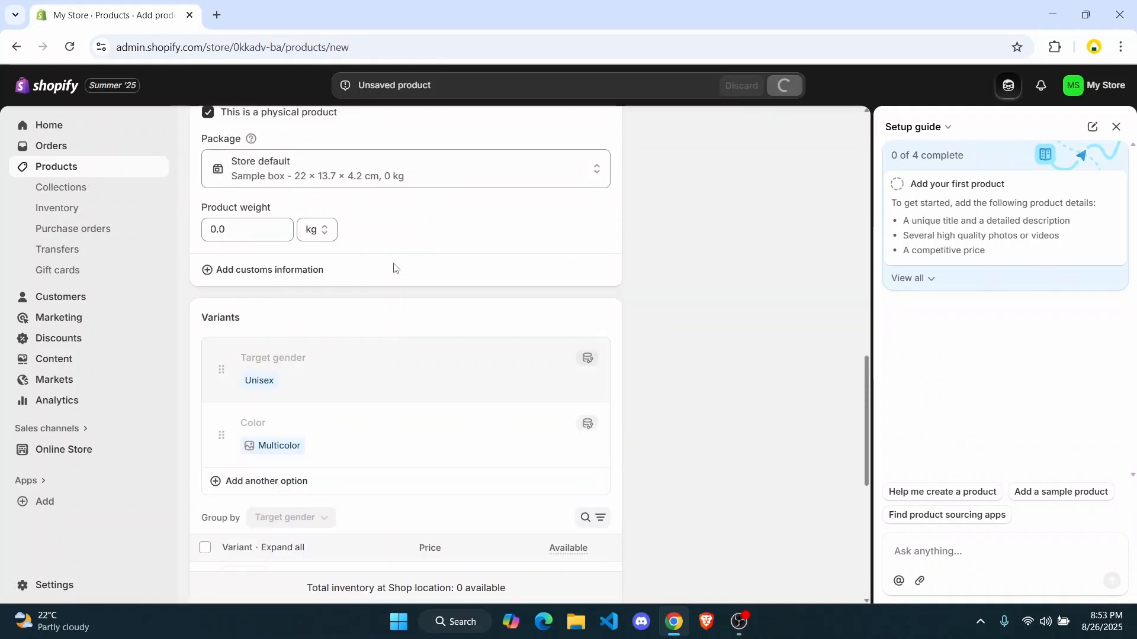
pyautogui.scroll(4, 394, 268)
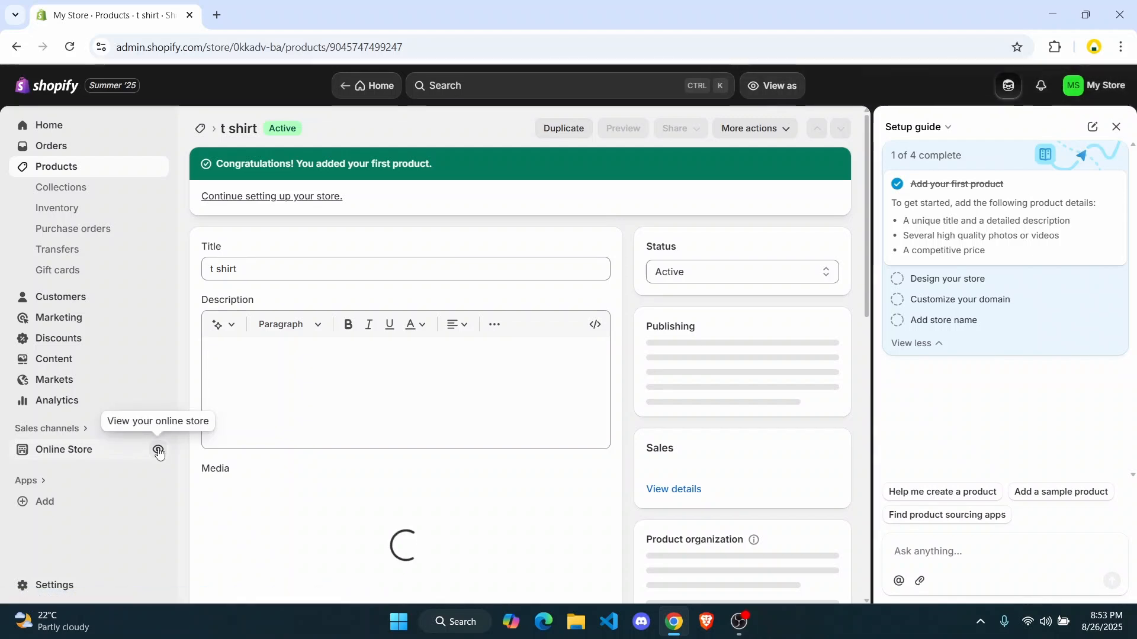
# - View the online store and examine how the t-shirt product is listed on its home page
pyautogui.click(159, 452)
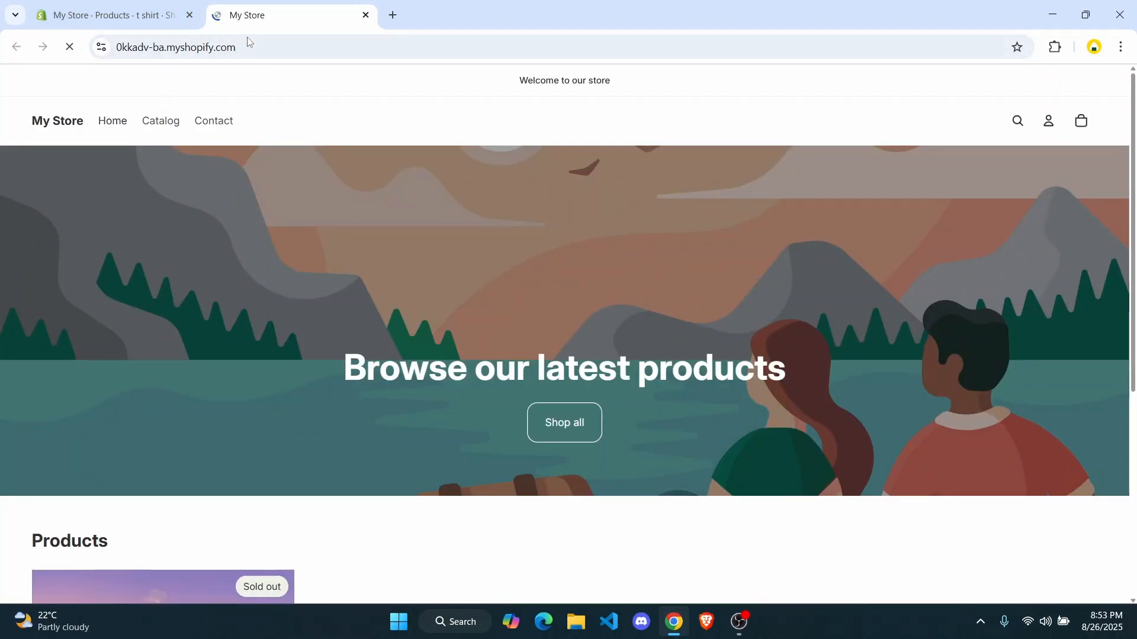
pyautogui.scroll(-5, 380, 318)
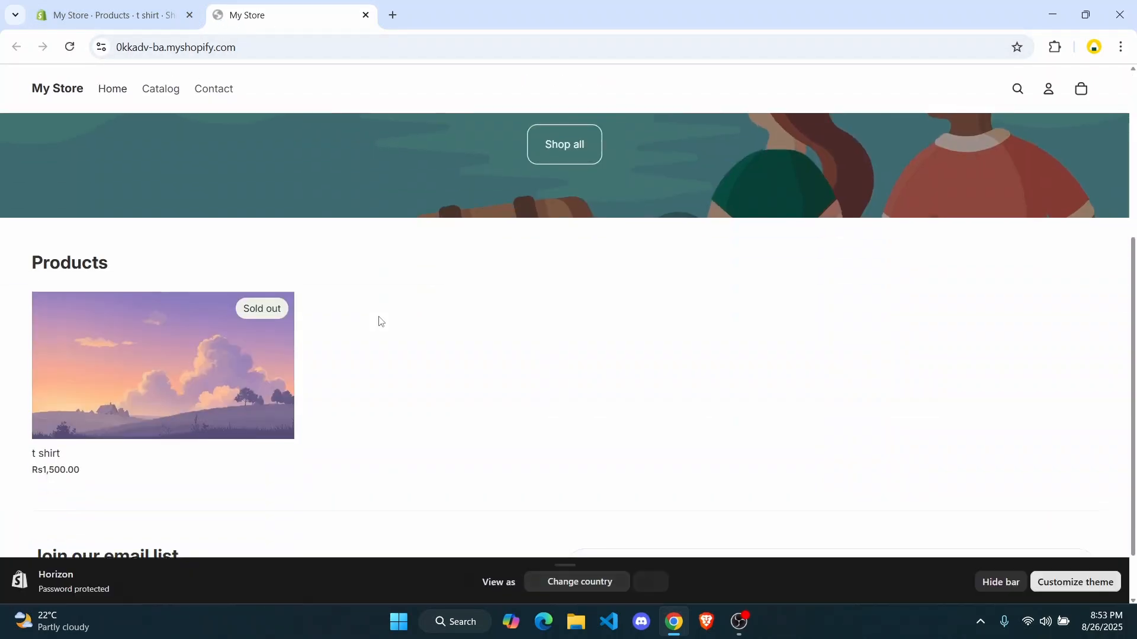
pyautogui.scroll(1, 380, 320)
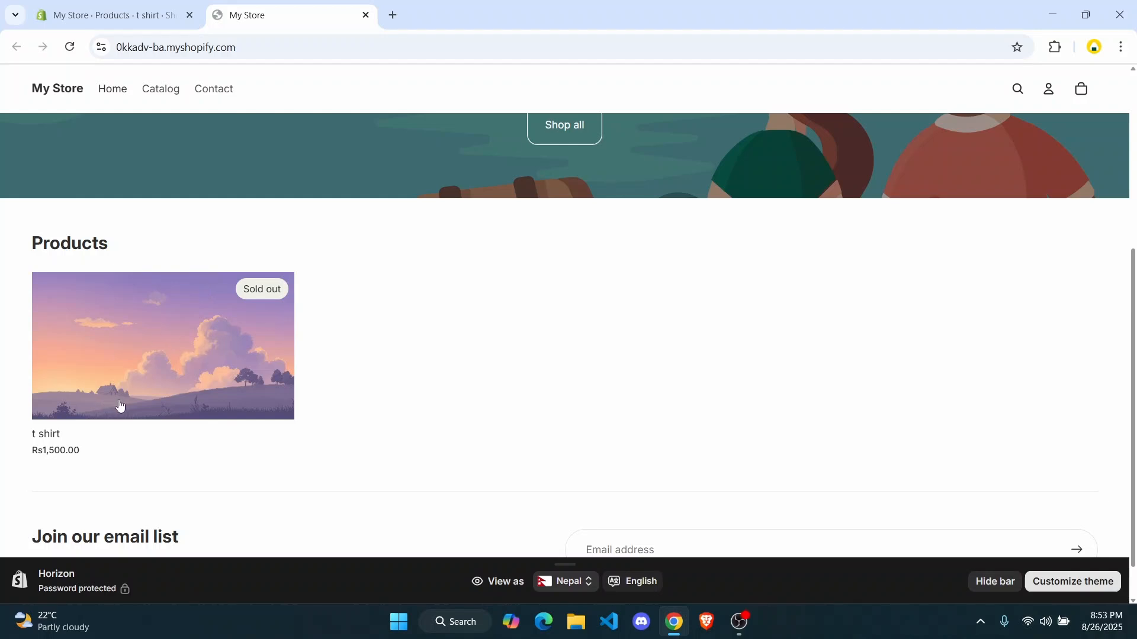
pyautogui.scroll(-1, 497, 414)
pyautogui.scroll(5, 497, 414)
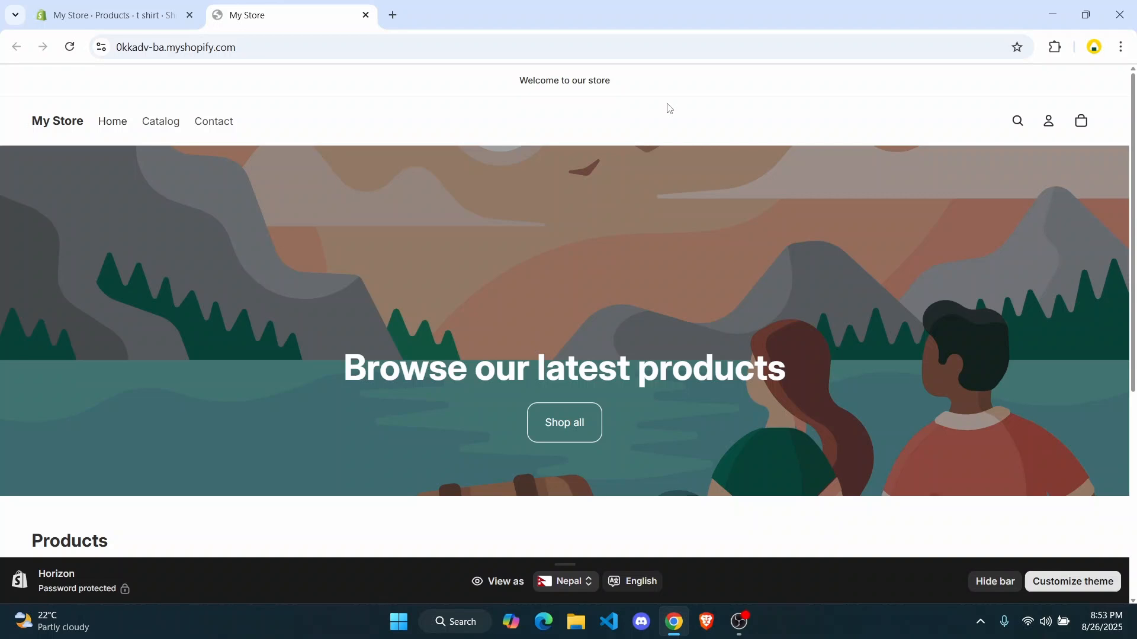
pyautogui.scroll(-5, 669, 108)
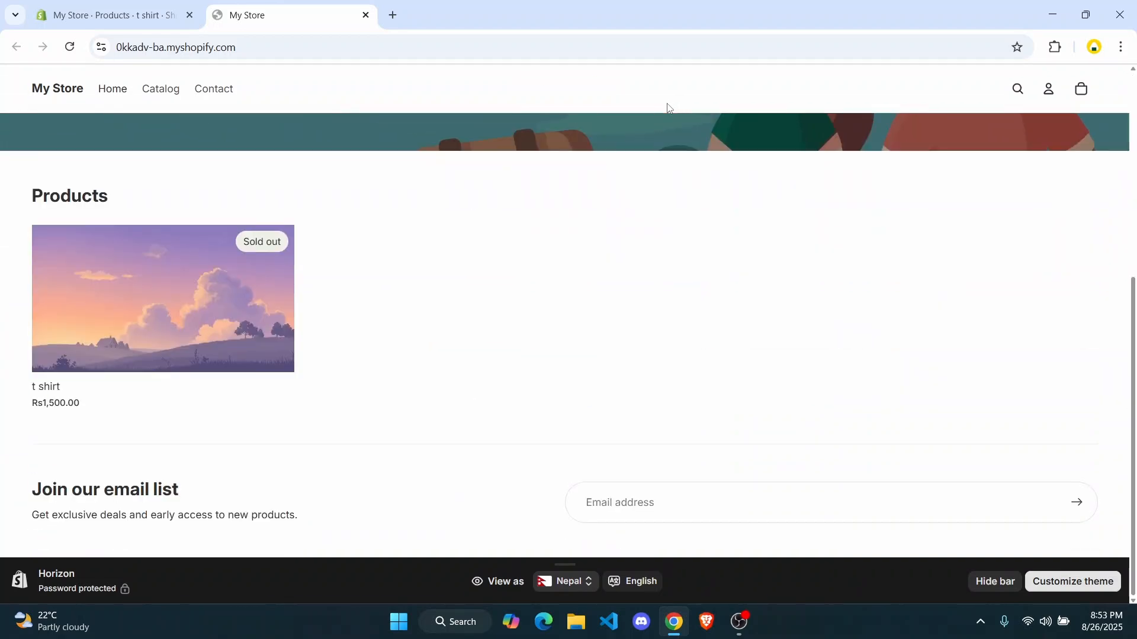
pyautogui.scroll(1, 721, 210)
pyautogui.scroll(-1, 721, 210)
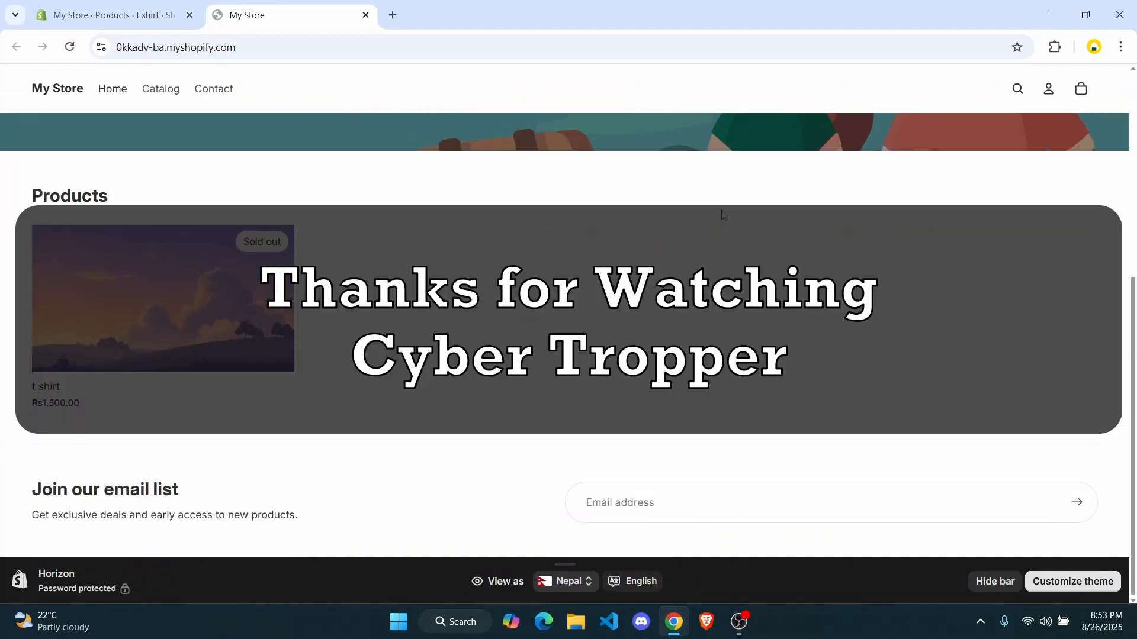